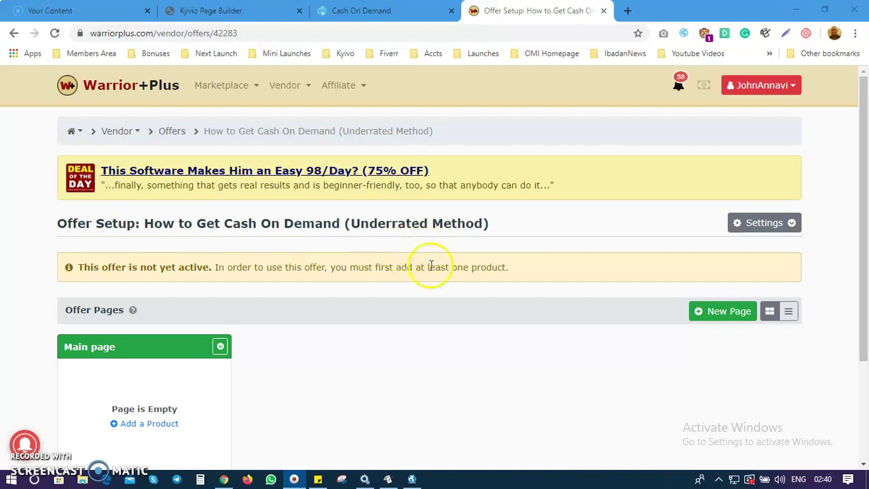
Step: Start adding a product to the offer's main page and select Get Cash On Demand from the available products
{"action": "scroll", "coordinate": [431, 268], "scroll_direction": "down", "scroll_amount": 1}
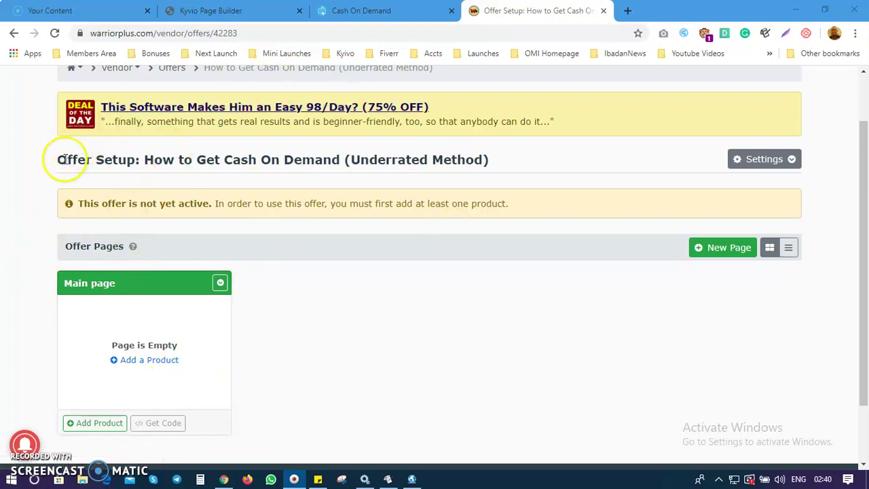
{"action": "left_click_drag", "start_coordinate": [58, 165], "coordinate": [485, 167]}
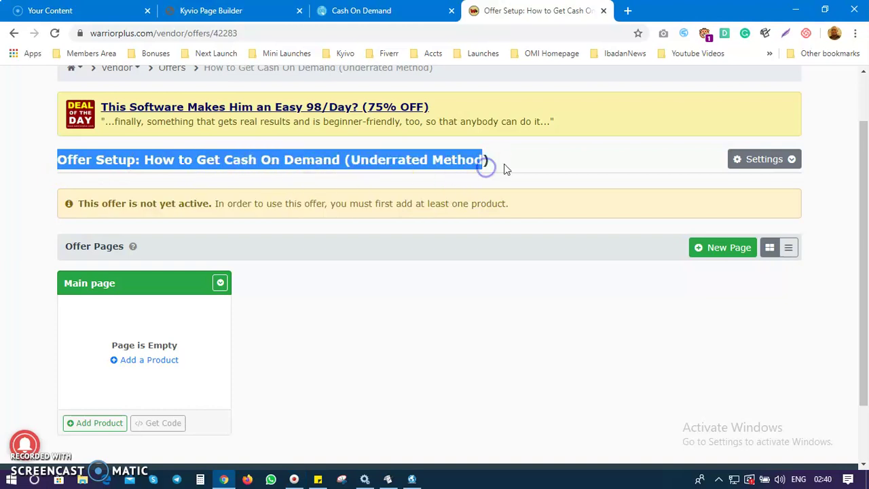
{"action": "left_click", "coordinate": [505, 164]}
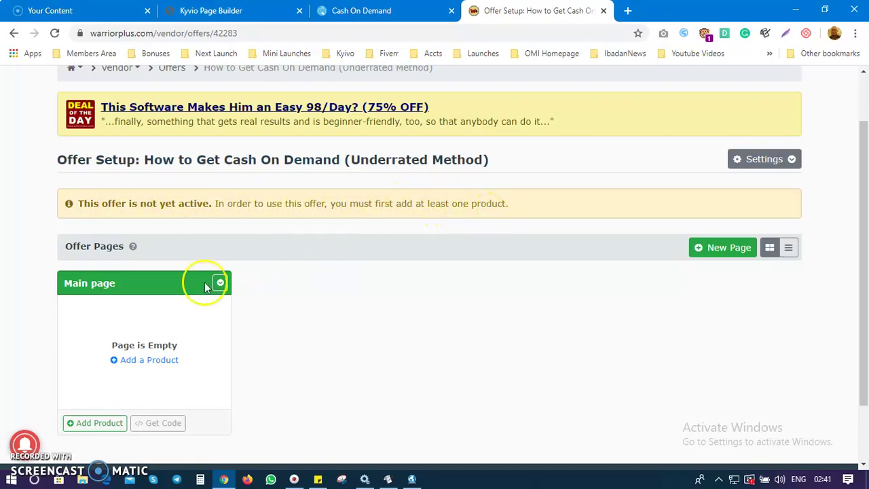
{"action": "left_click", "coordinate": [150, 361]}
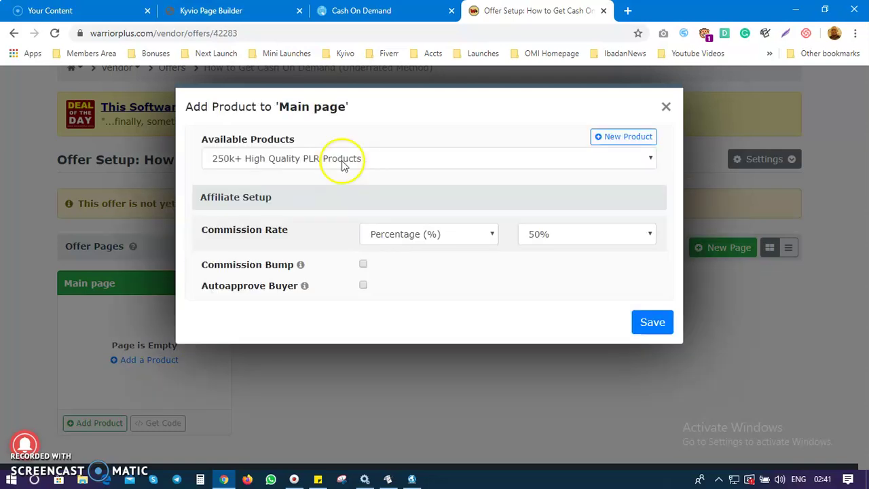
{"action": "left_click", "coordinate": [336, 160]}
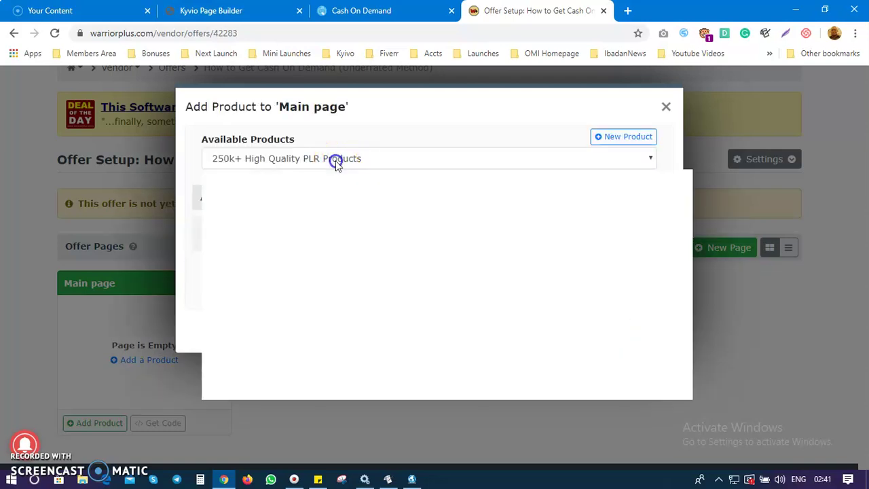
{"action": "scroll", "coordinate": [336, 261], "scroll_direction": "down", "scroll_amount": 10}
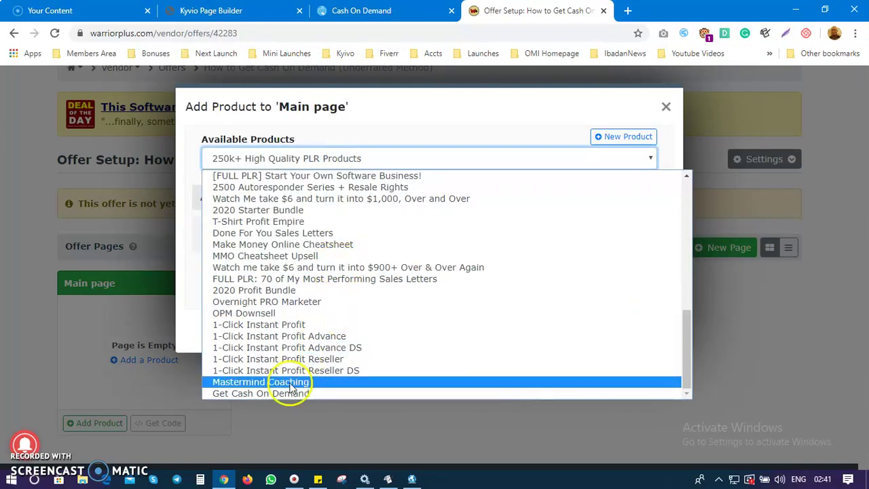
{"action": "left_click", "coordinate": [295, 396]}
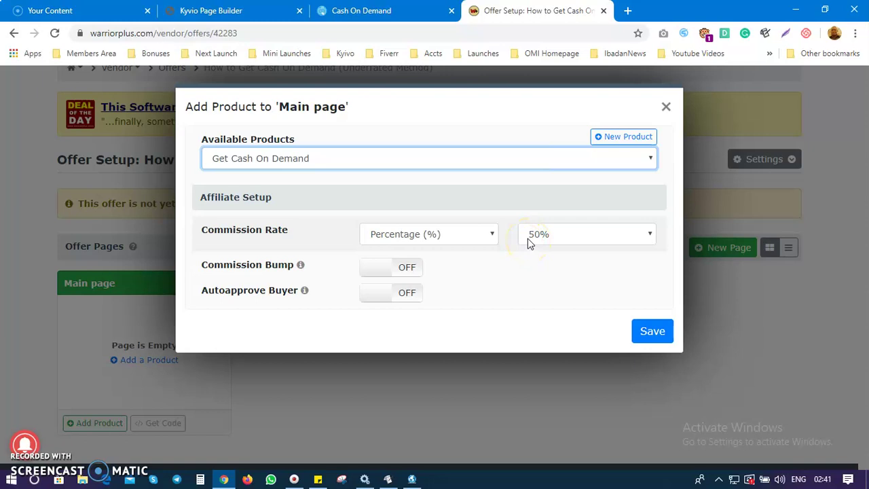
Step: Save the product to the main page at 50% commission with Commission Bump and Autoapprove Buyer switched off
{"action": "left_click", "coordinate": [401, 267]}
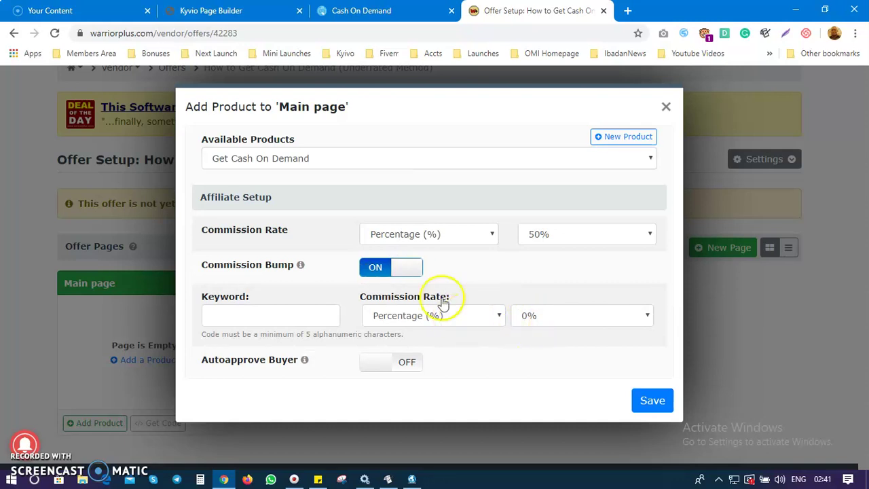
{"action": "left_click", "coordinate": [398, 272]}
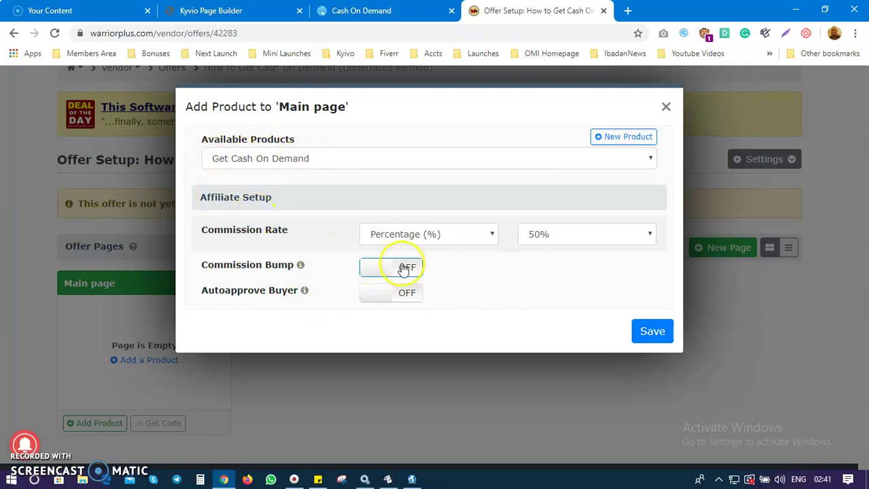
{"action": "left_click", "coordinate": [396, 301]}
{"action": "left_click", "coordinate": [392, 301]}
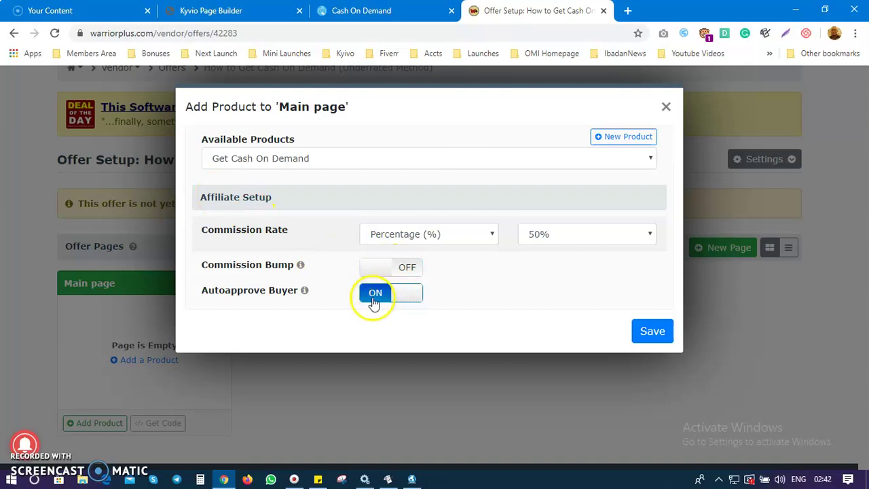
{"action": "left_click", "coordinate": [421, 299]}
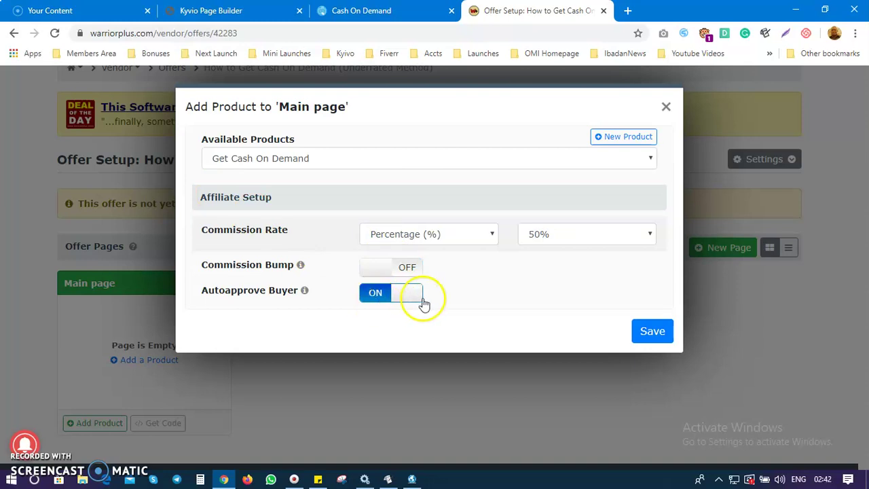
{"action": "left_click", "coordinate": [375, 294]}
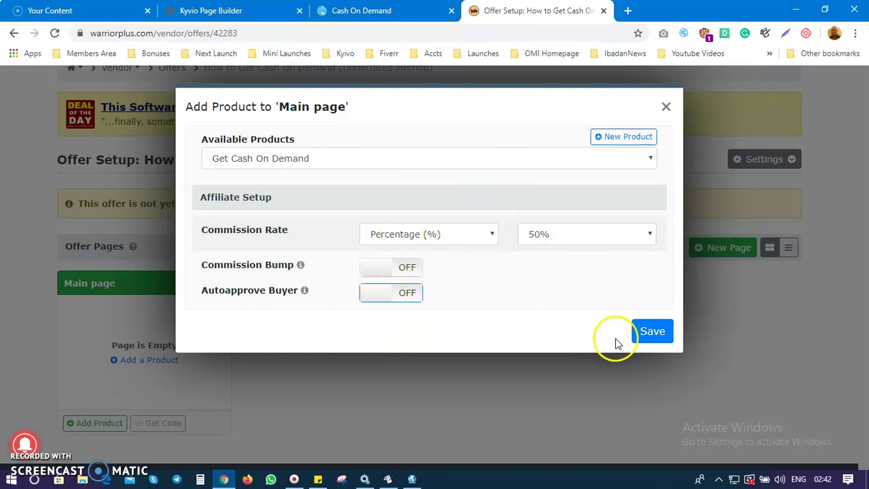
{"action": "left_click", "coordinate": [638, 336]}
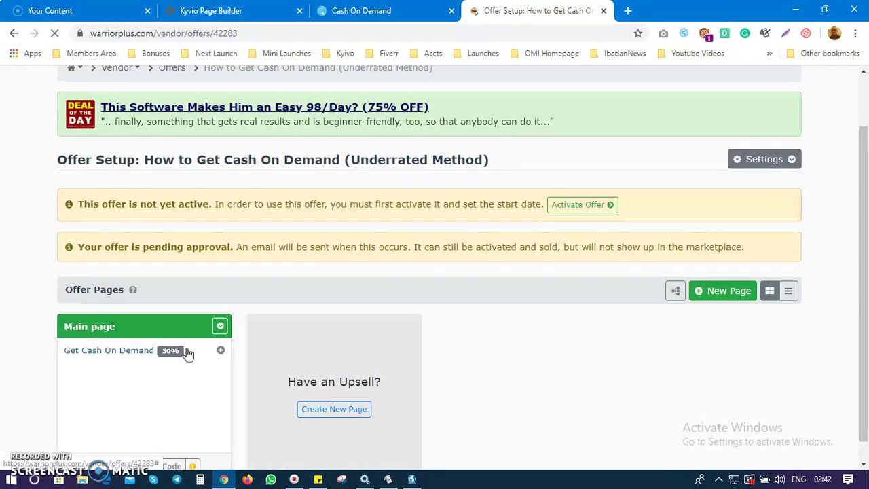
Step: Examine the product listed on the offer's main page and the notices about activation and approval
{"action": "left_click", "coordinate": [93, 351]}
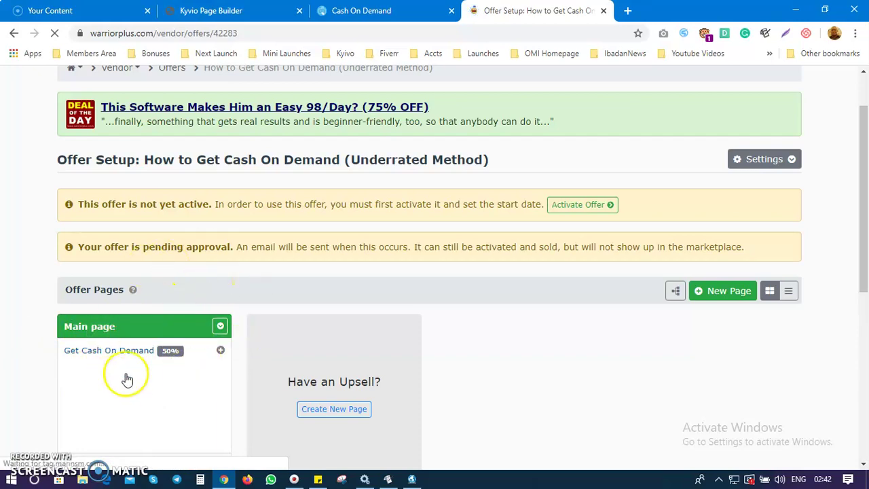
{"action": "scroll", "coordinate": [135, 370], "scroll_direction": "down", "scroll_amount": 2}
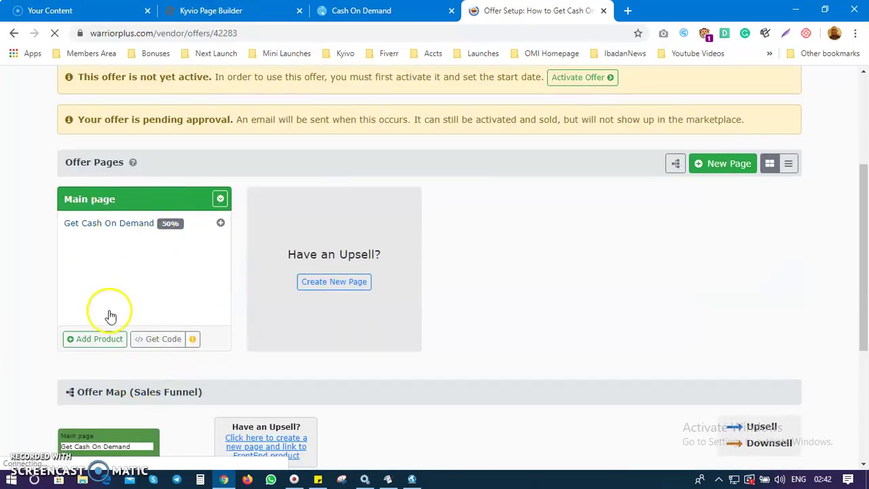
{"action": "scroll", "coordinate": [155, 269], "scroll_direction": "up", "scroll_amount": 1}
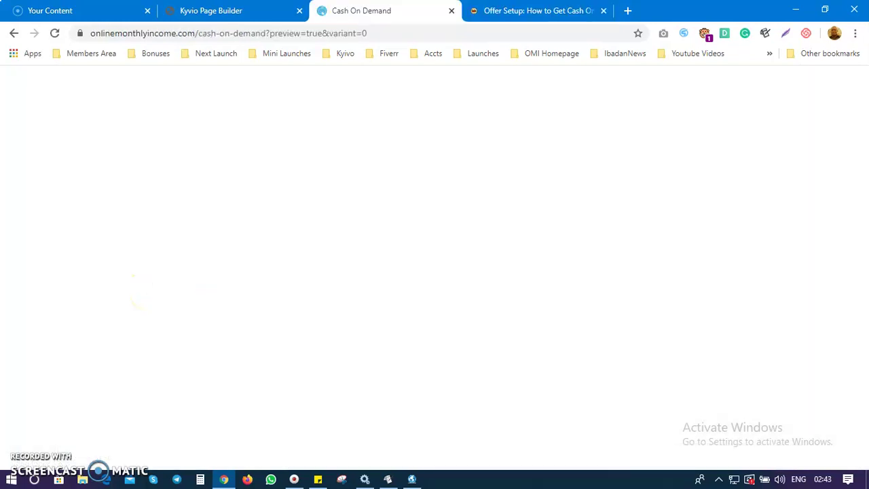
{"action": "key", "text": "ctrl+Tab"}
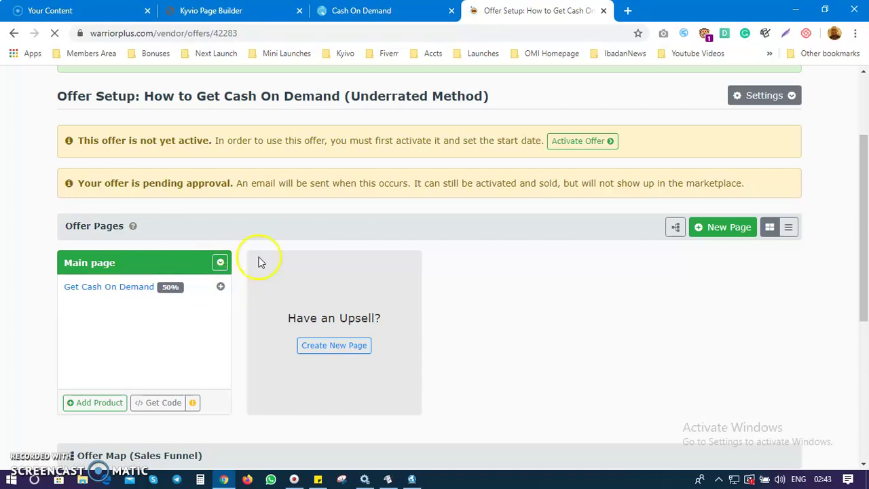
{"action": "left_click", "coordinate": [221, 289]}
{"action": "left_click", "coordinate": [211, 399]}
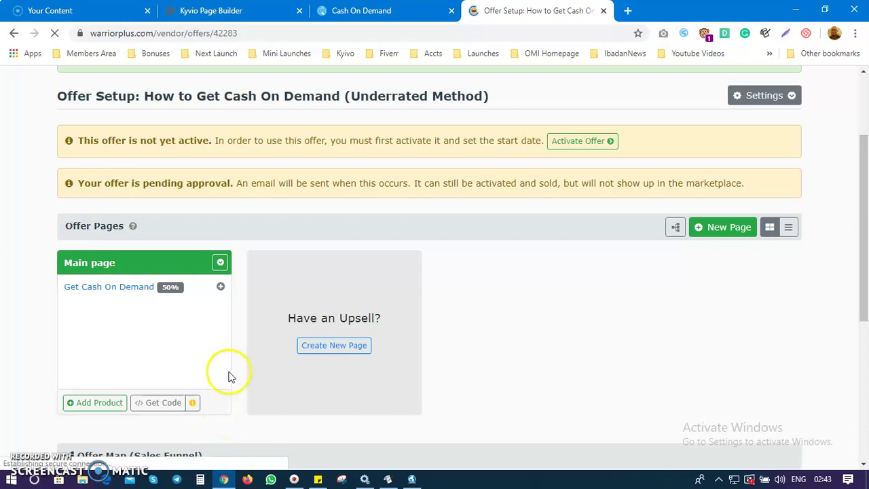
{"action": "scroll", "coordinate": [228, 390], "scroll_direction": "up", "scroll_amount": 2}
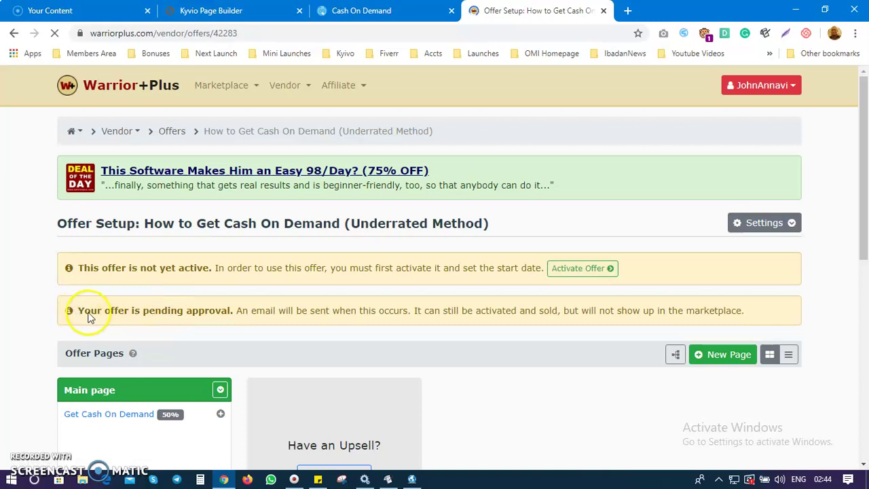
{"action": "left_click_drag", "start_coordinate": [87, 312], "coordinate": [129, 311]}
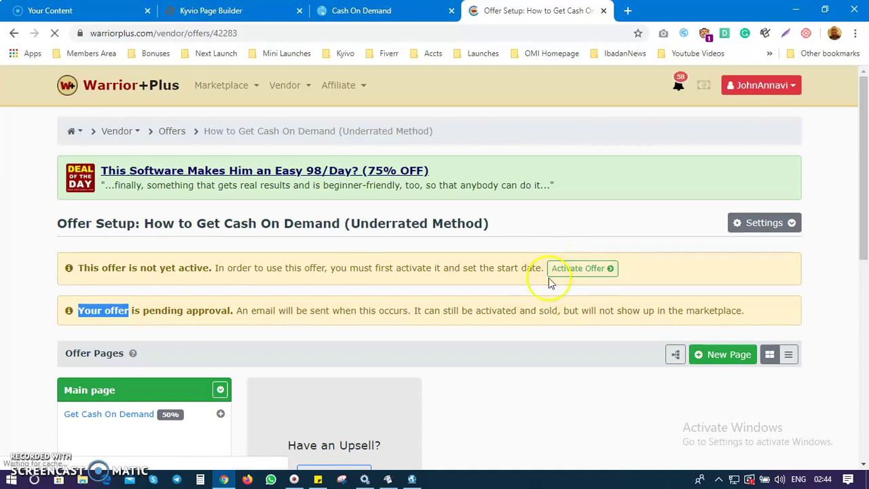
Step: Open the embed code for the main page to view the Get Cash On Demand payment button code
{"action": "scroll", "coordinate": [519, 339], "scroll_direction": "down", "scroll_amount": 2}
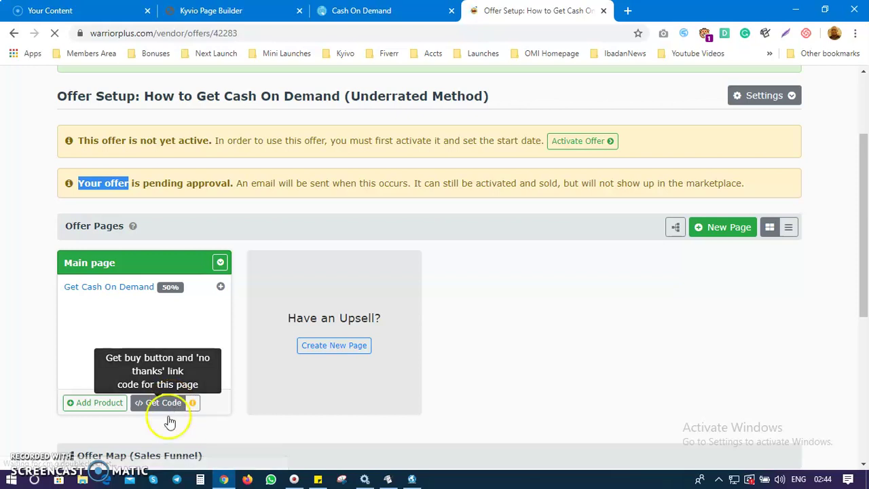
{"action": "left_click", "coordinate": [156, 401]}
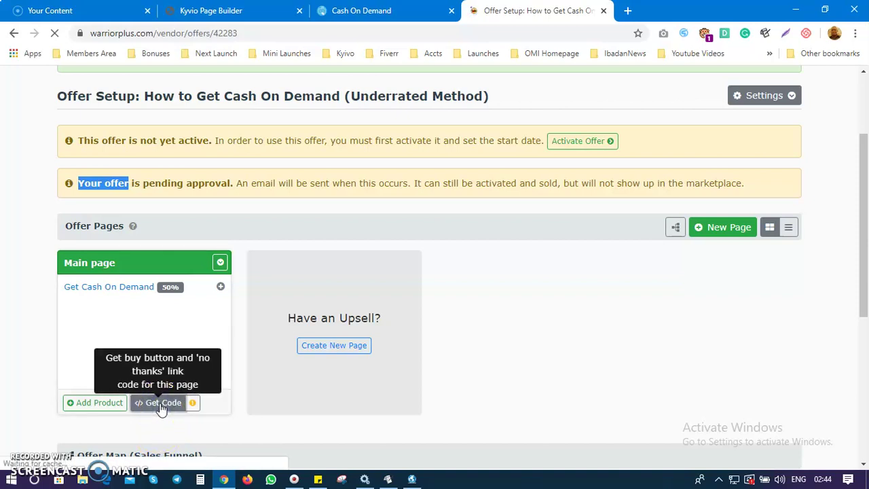
{"action": "left_click", "coordinate": [160, 403]}
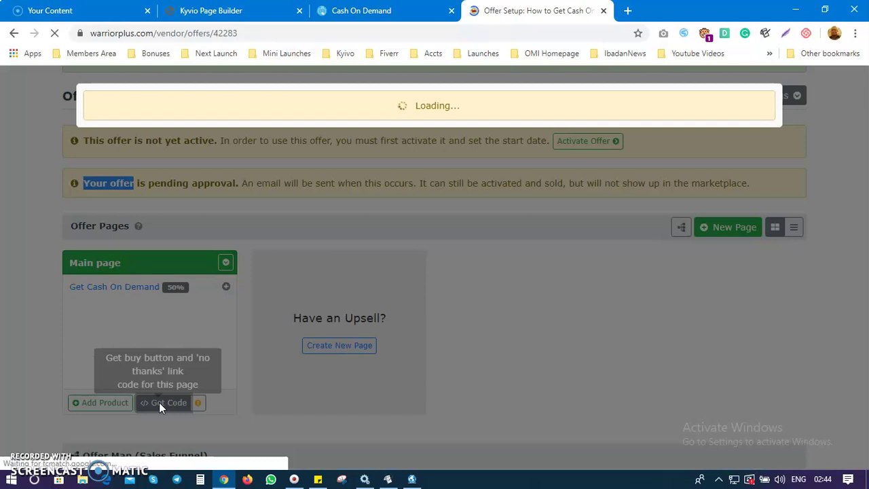
{"action": "left_click", "coordinate": [496, 199]}
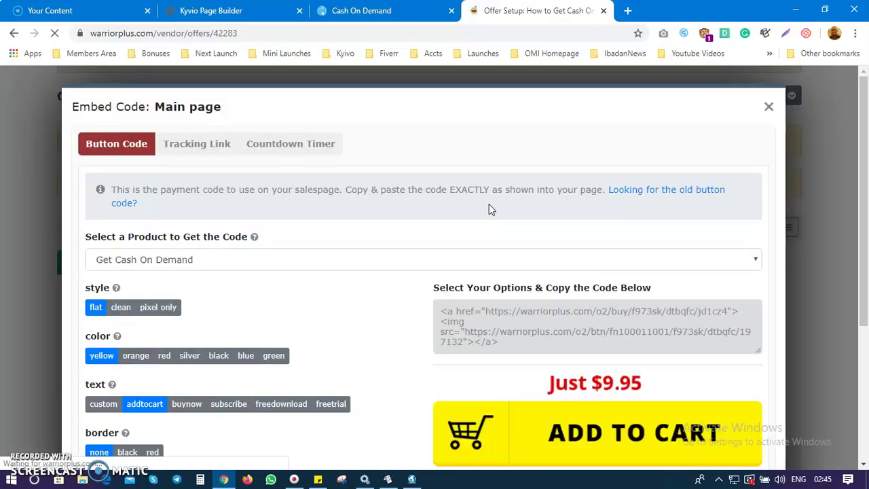
{"action": "left_click", "coordinate": [522, 324]}
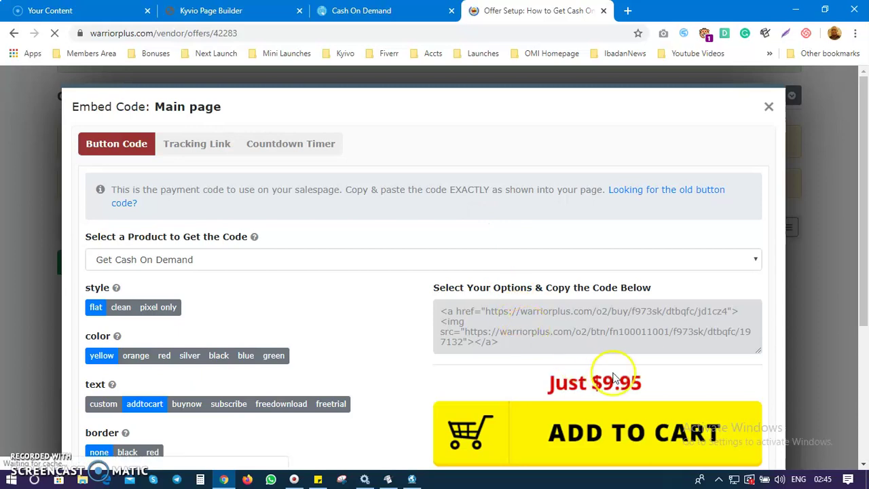
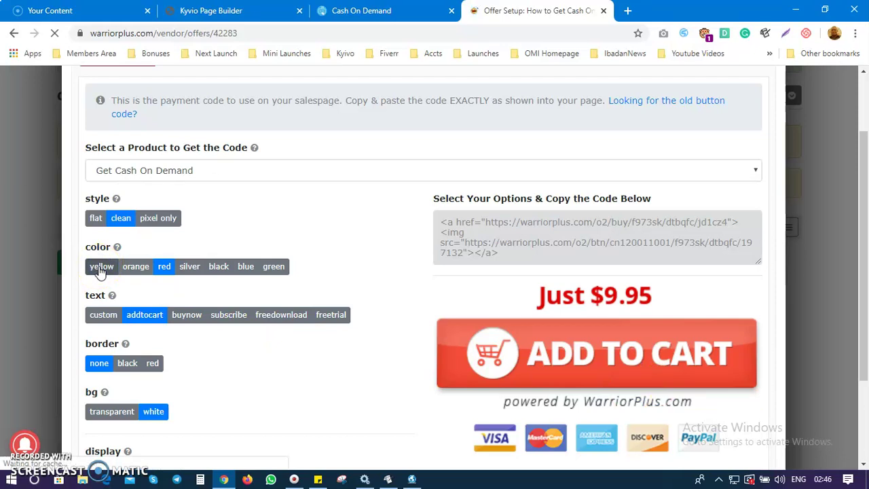
Step: Style the payment button in yellow with the addtocart text and a black border
{"action": "left_click", "coordinate": [100, 268]}
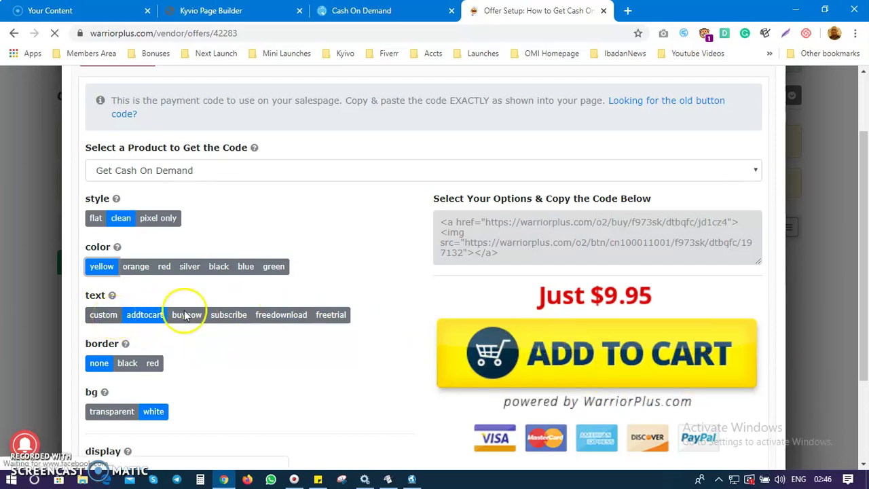
{"action": "left_click", "coordinate": [144, 316]}
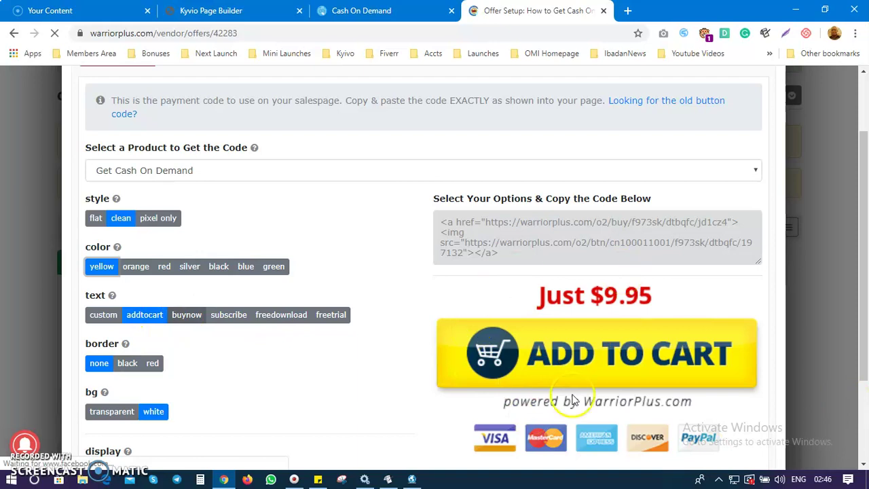
{"action": "scroll", "coordinate": [129, 363], "scroll_direction": "down", "scroll_amount": 1}
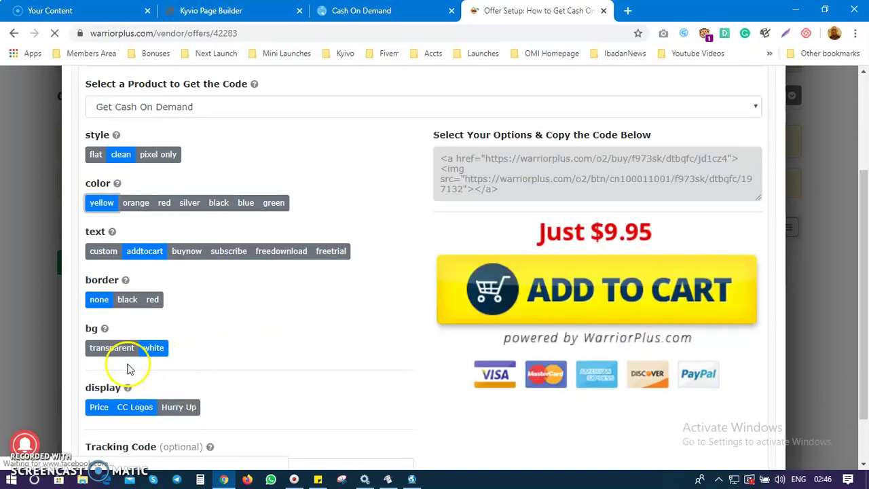
{"action": "left_click", "coordinate": [129, 300]}
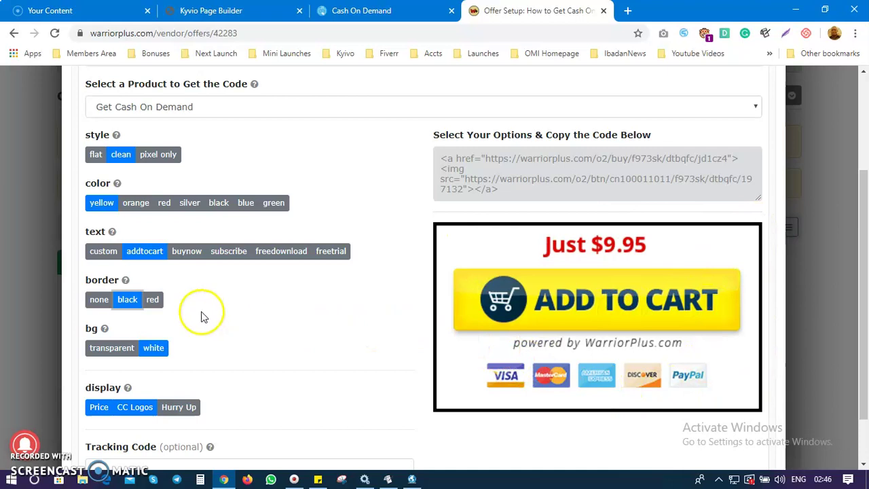
{"action": "left_click", "coordinate": [154, 300]}
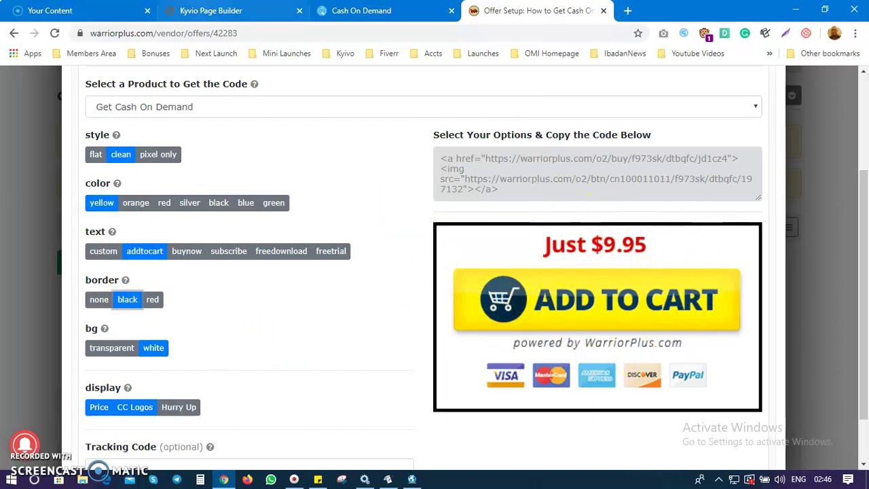
Step: Look over the Cash On Demand sales page preview and return to the payment button options
{"action": "left_click", "coordinate": [380, 9]}
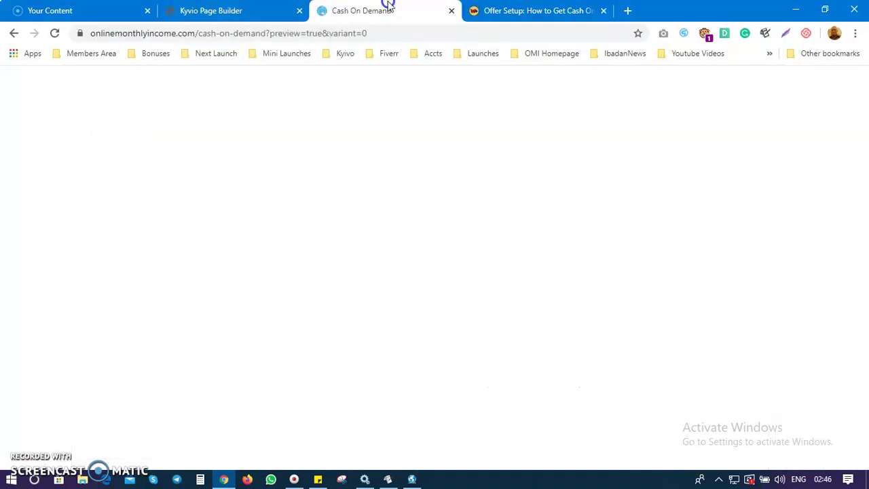
{"action": "scroll", "coordinate": [590, 228], "scroll_direction": "down", "scroll_amount": 5}
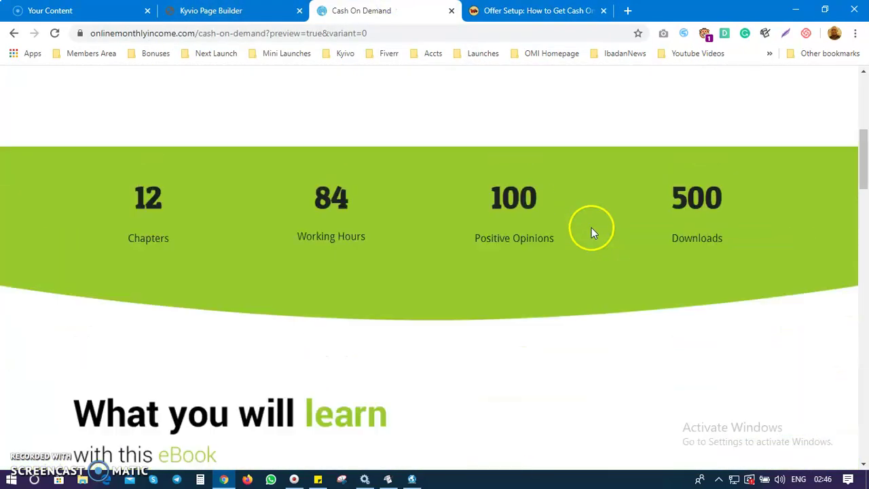
{"action": "scroll", "coordinate": [590, 228], "scroll_direction": "up", "scroll_amount": 6}
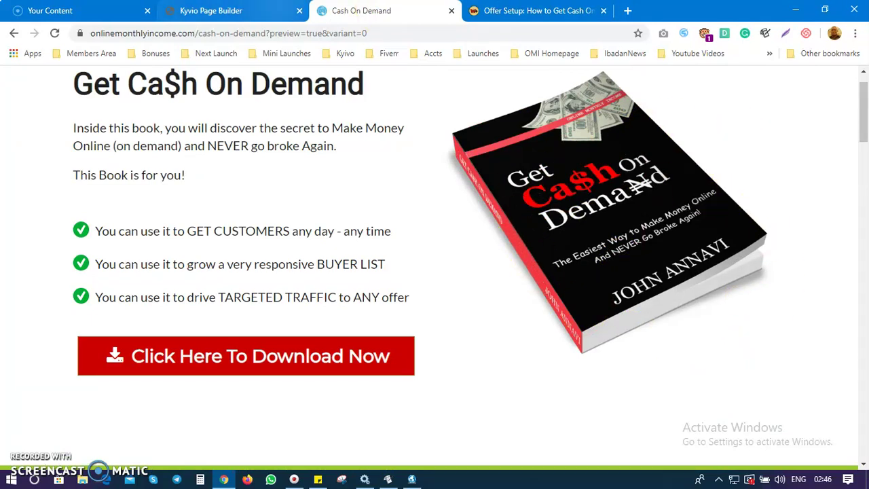
{"action": "left_click", "coordinate": [536, 10]}
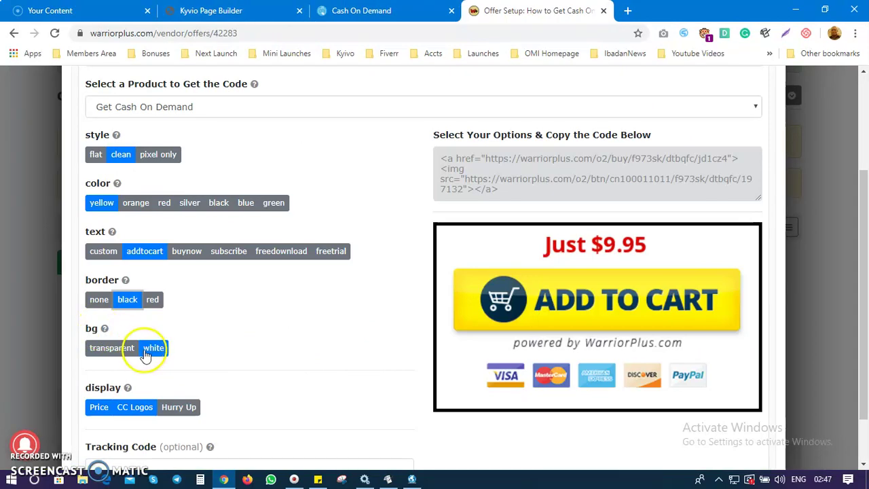
Step: Check the Cash On Demand sales page preview down to its footer and return to the WarriorPlus offer setup
{"action": "left_click", "coordinate": [420, 11]}
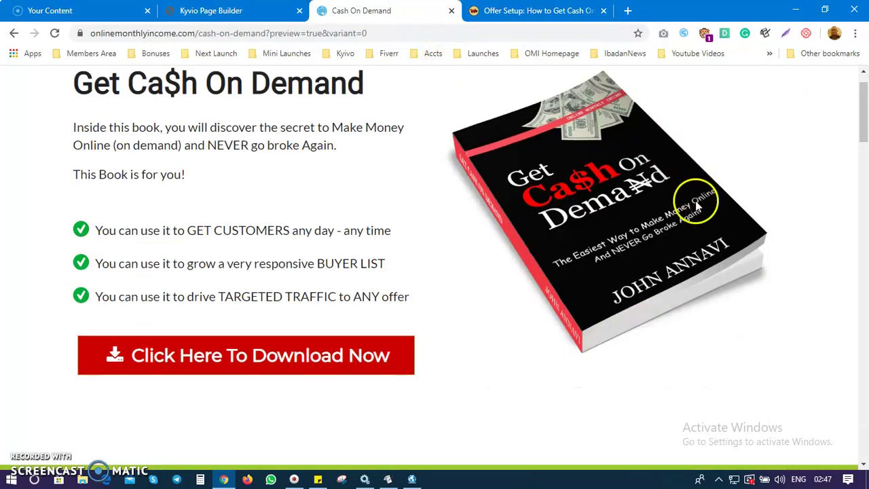
{"action": "scroll", "coordinate": [697, 201], "scroll_direction": "down", "scroll_amount": 15}
{"action": "scroll", "coordinate": [697, 202], "scroll_direction": "down", "scroll_amount": 3}
{"action": "scroll", "coordinate": [696, 201], "scroll_direction": "up", "scroll_amount": 1}
{"action": "scroll", "coordinate": [696, 202], "scroll_direction": "down", "scroll_amount": 4}
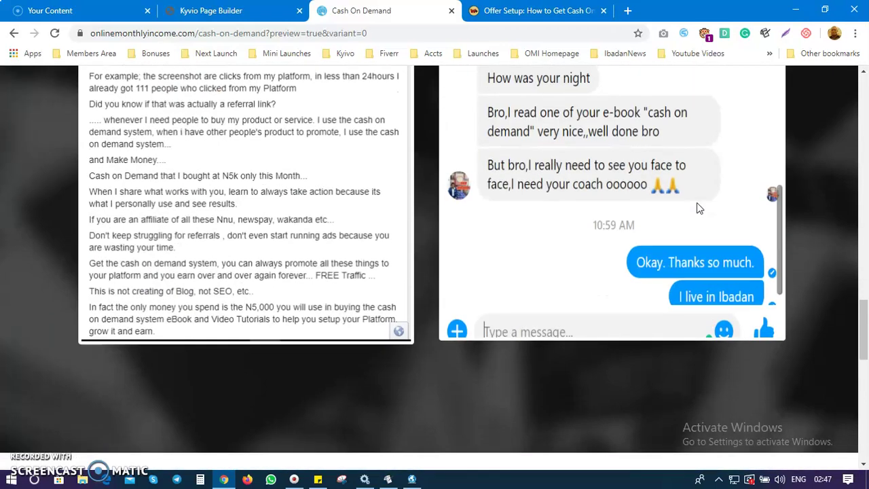
{"action": "scroll", "coordinate": [696, 202], "scroll_direction": "down", "scroll_amount": 10}
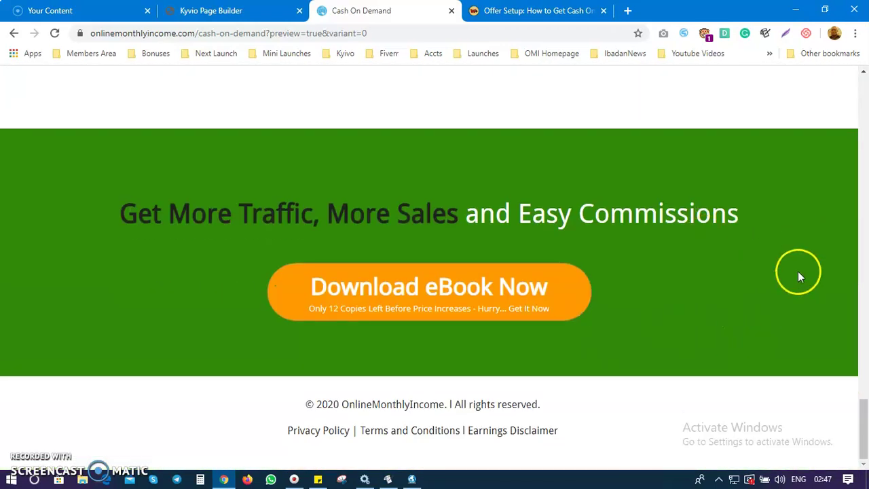
{"action": "left_click", "coordinate": [583, 13]}
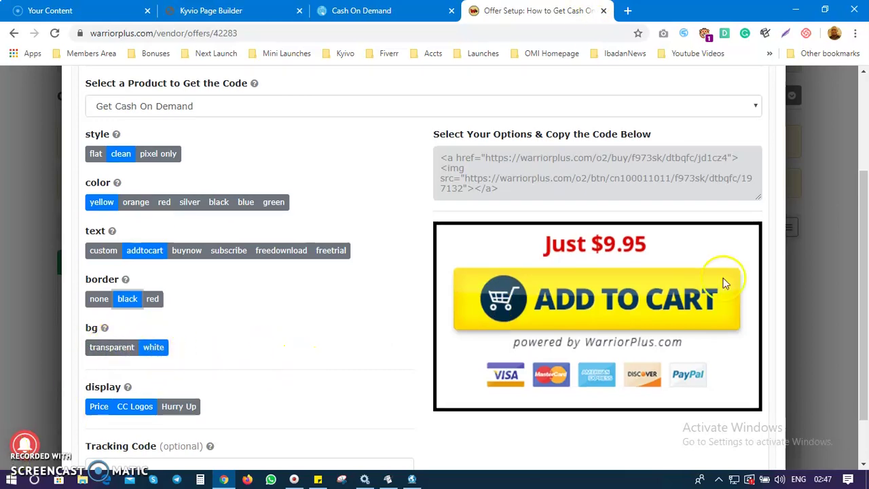
Step: Copy the complete clean-style yellow add-to-cart payment button code for Get Cash On Demand
{"action": "scroll", "coordinate": [611, 251], "scroll_direction": "down", "scroll_amount": 1}
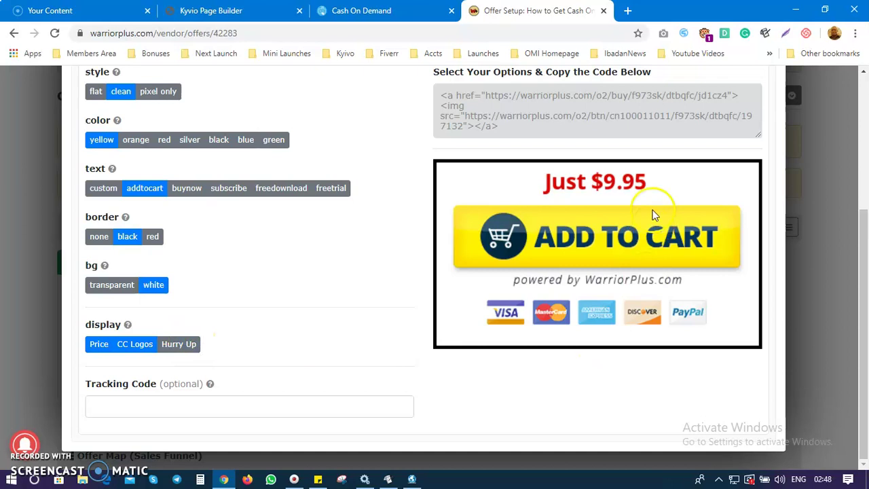
{"action": "scroll", "coordinate": [534, 378], "scroll_direction": "up", "scroll_amount": 2}
{"action": "scroll", "coordinate": [533, 374], "scroll_direction": "up", "scroll_amount": 1}
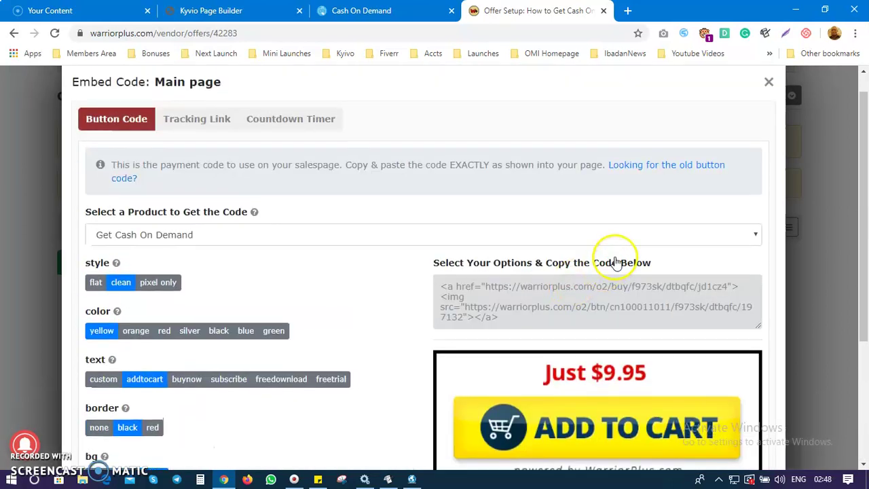
{"action": "left_click", "coordinate": [605, 294]}
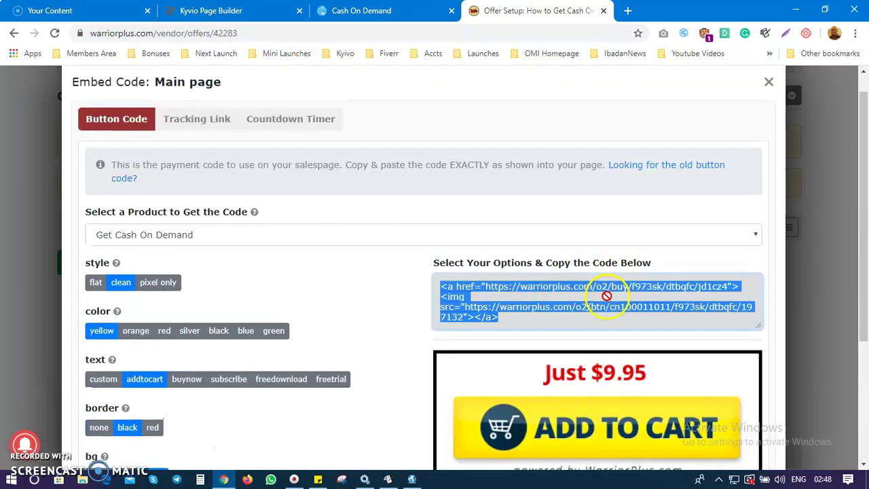
{"action": "right_click", "coordinate": [553, 296]}
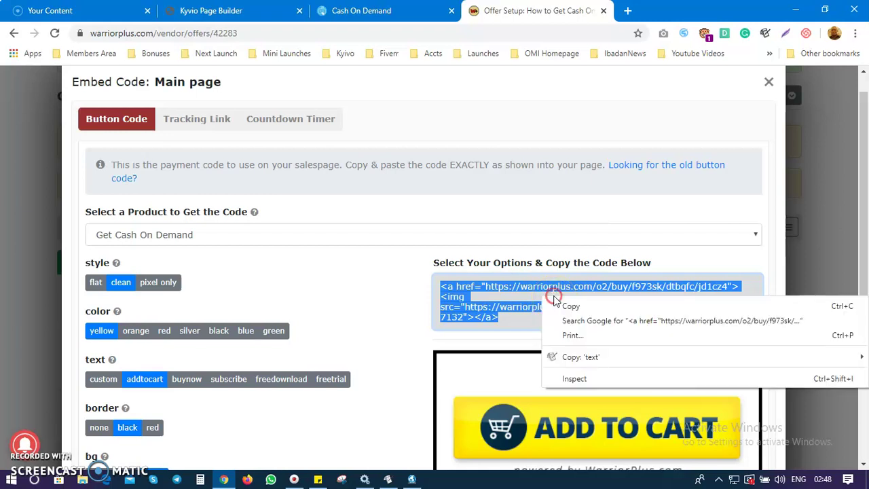
{"action": "left_click", "coordinate": [563, 305]}
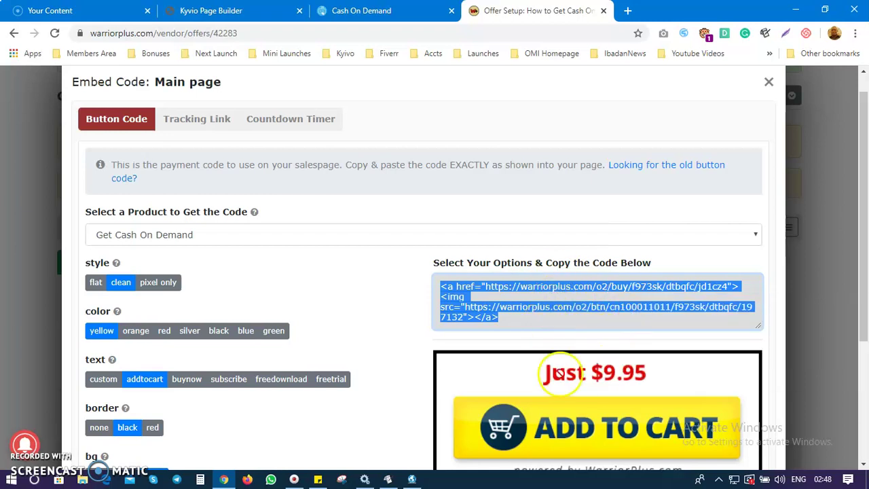
Step: In the Kyvio page builder, replace the HTML code of the BUY NOW button above the eBook reviews section with the copied code
{"action": "left_click", "coordinate": [244, 10]}
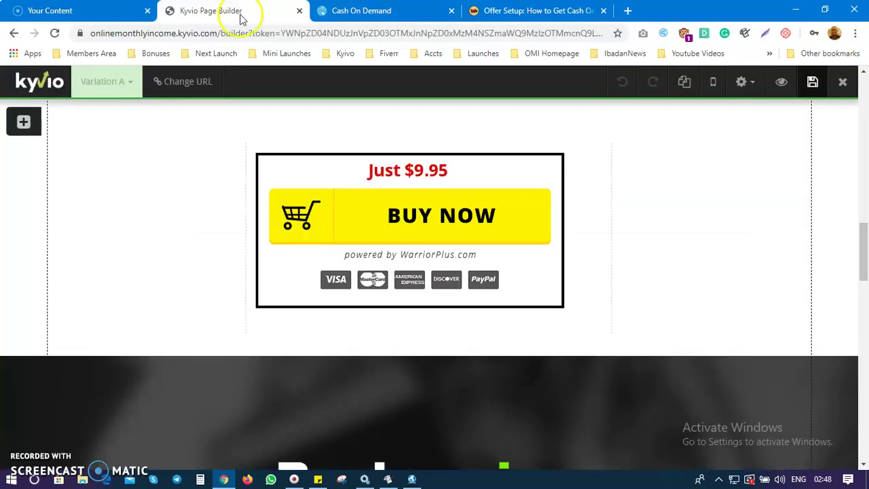
{"action": "left_click_drag", "start_coordinate": [863, 263], "coordinate": [863, 82]}
{"action": "left_click_drag", "start_coordinate": [863, 117], "coordinate": [850, 256]}
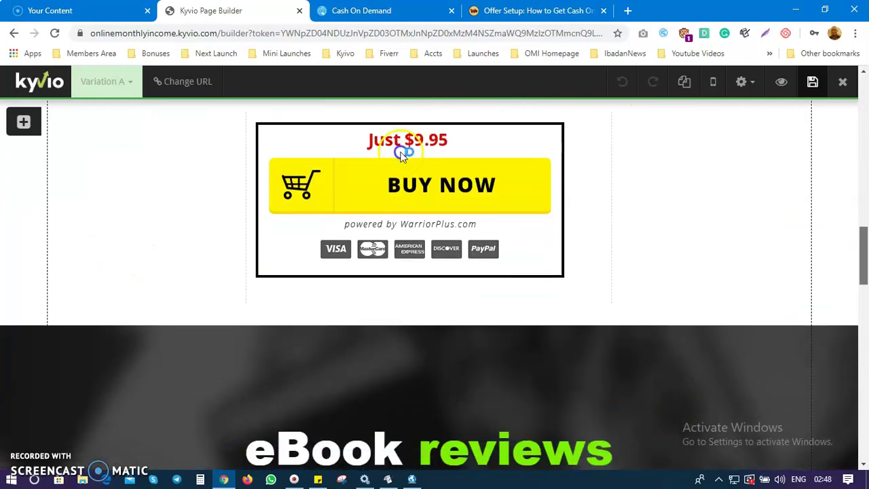
{"action": "left_click", "coordinate": [402, 154]}
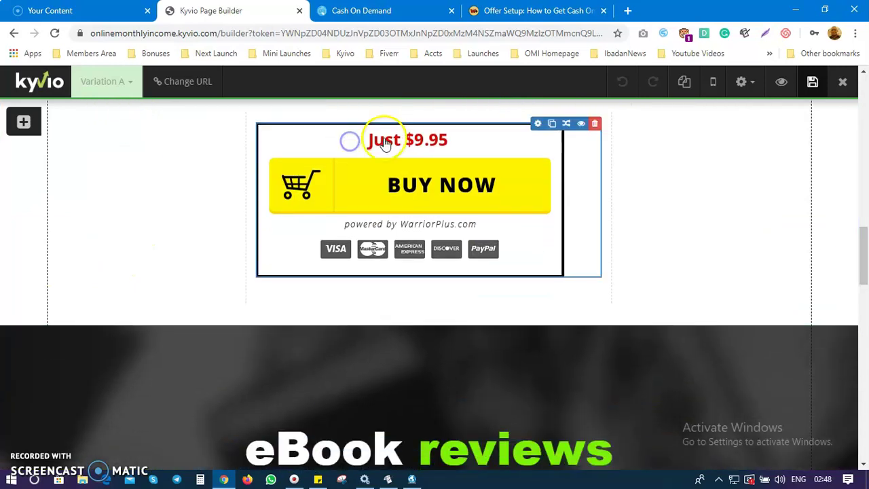
{"action": "left_click", "coordinate": [537, 124]}
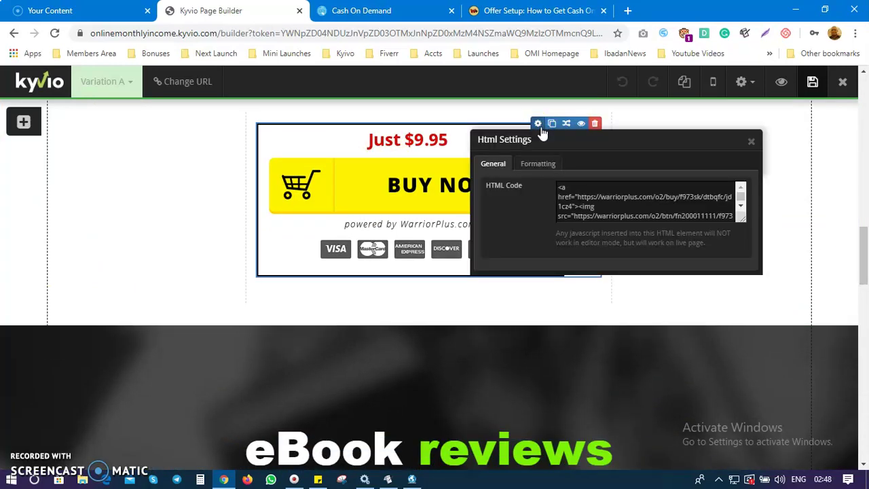
{"action": "left_click", "coordinate": [575, 212]}
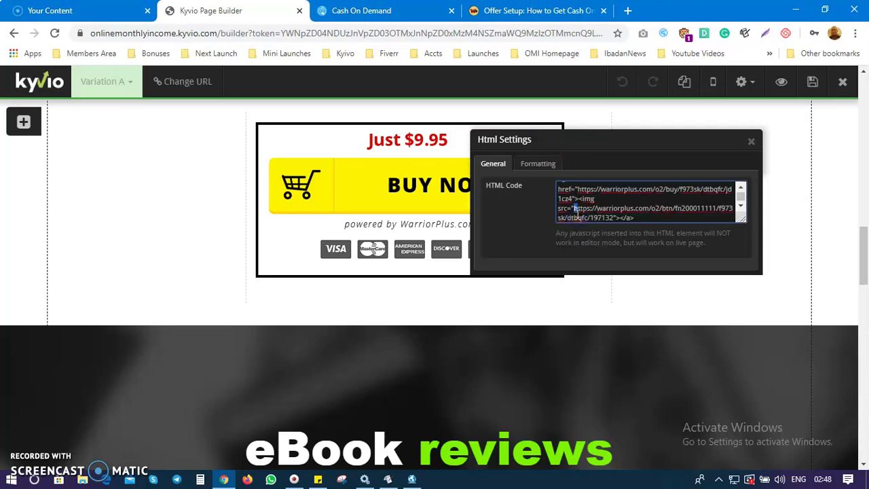
{"action": "key", "text": "ctrl+a"}
{"action": "key", "text": "ctrl+v"}
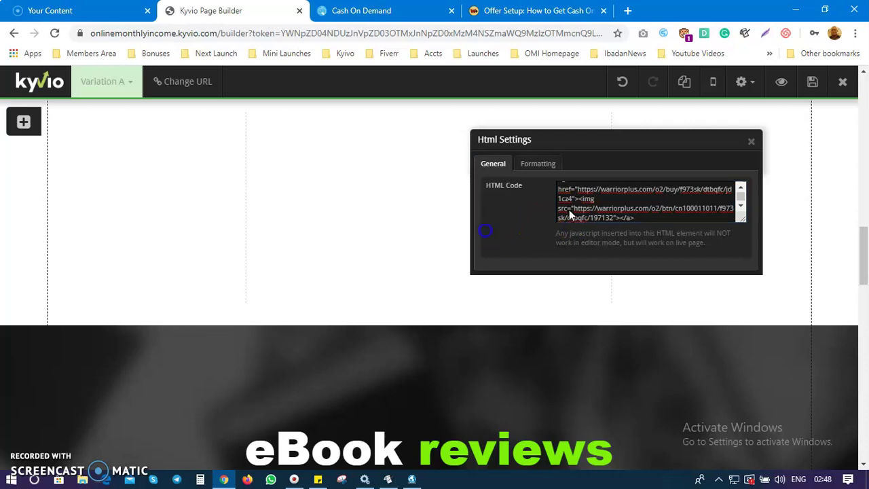
{"action": "left_click", "coordinate": [751, 142]}
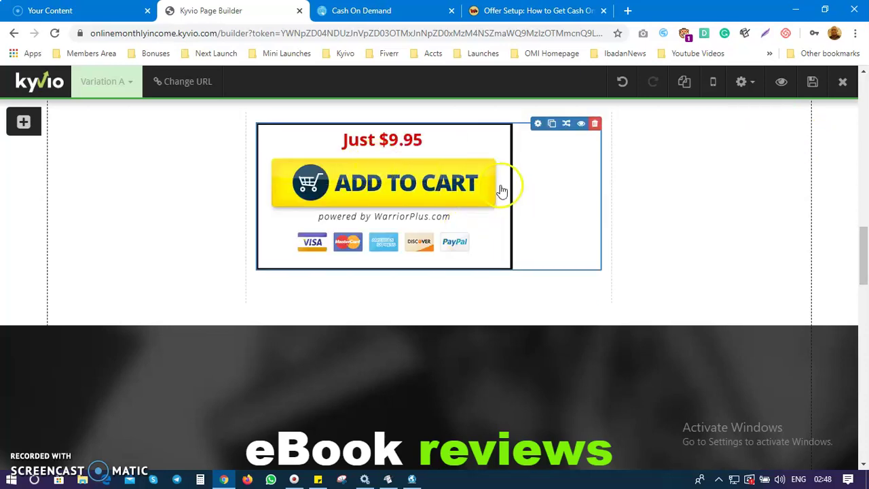
Step: Delete the add-to-cart HTML element below the third and fourth important points
{"action": "scroll", "coordinate": [475, 219], "scroll_direction": "up", "scroll_amount": 2}
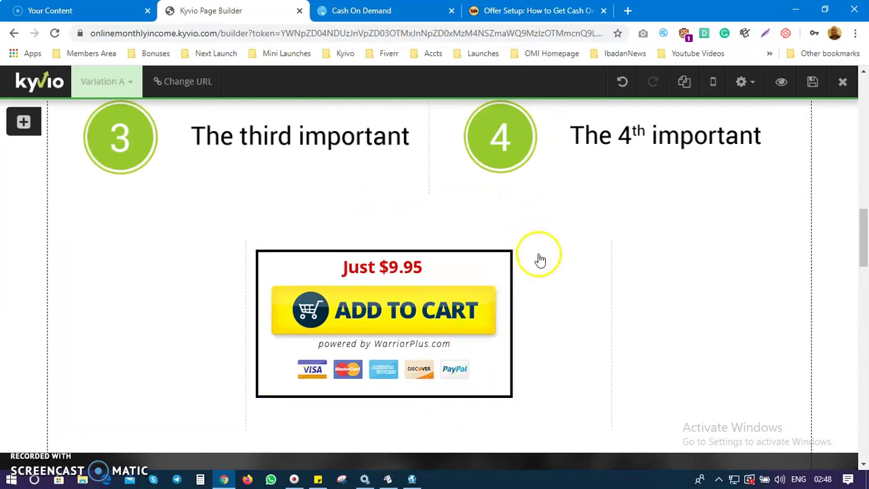
{"action": "mouse_move", "coordinate": [536, 254]}
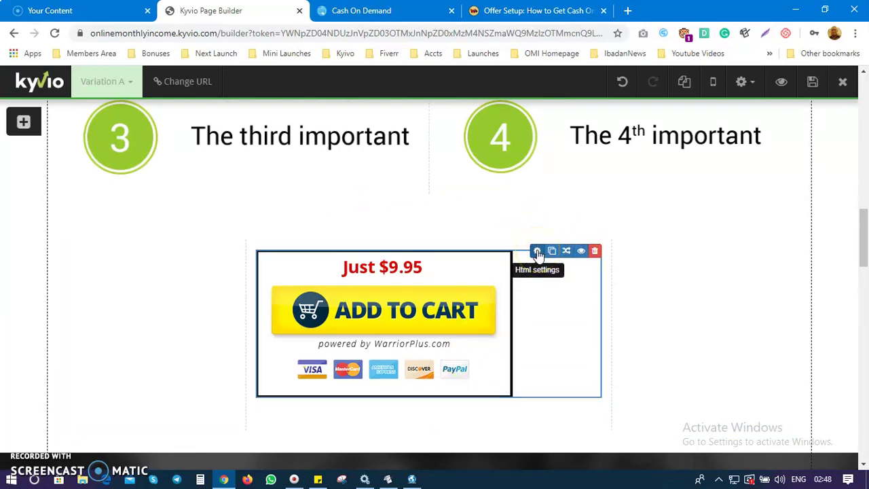
{"action": "left_click", "coordinate": [592, 251]}
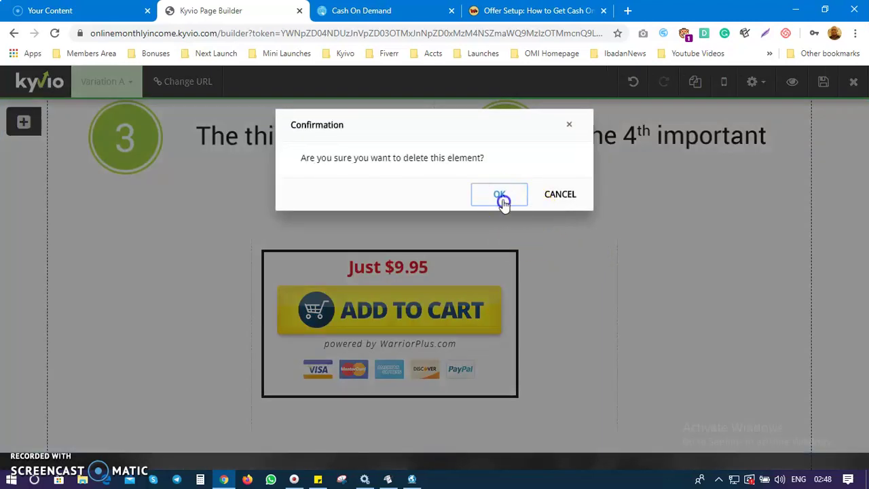
{"action": "left_click", "coordinate": [500, 197]}
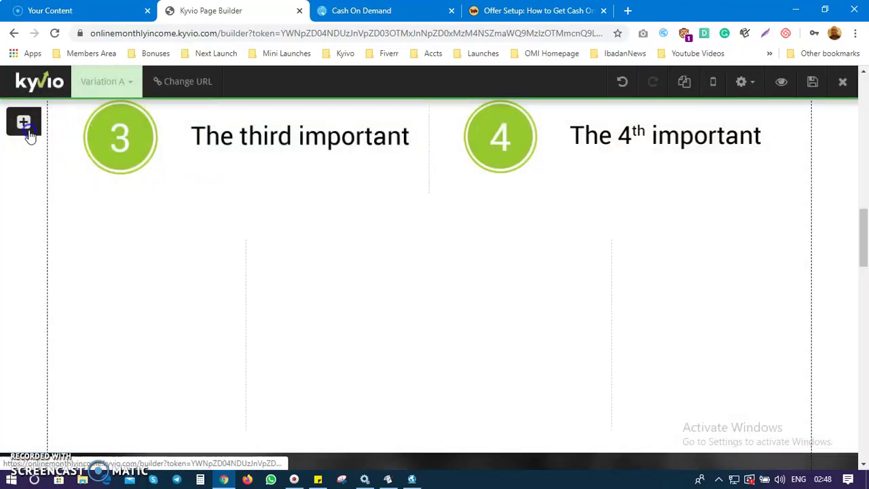
Step: Insert an HTML element in the empty middle column and replace its sample code with the copied payment button code
{"action": "left_click", "coordinate": [27, 133]}
{"action": "left_click", "coordinate": [61, 347]}
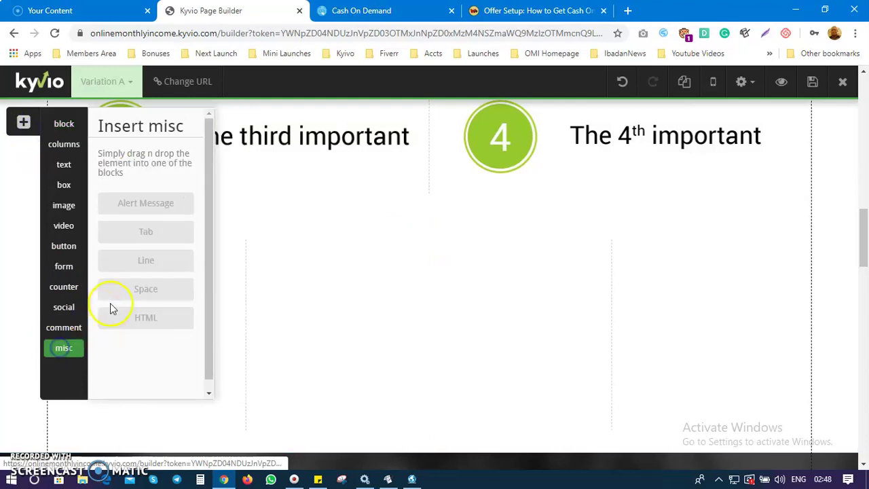
{"action": "left_click_drag", "start_coordinate": [255, 303], "coordinate": [482, 240]}
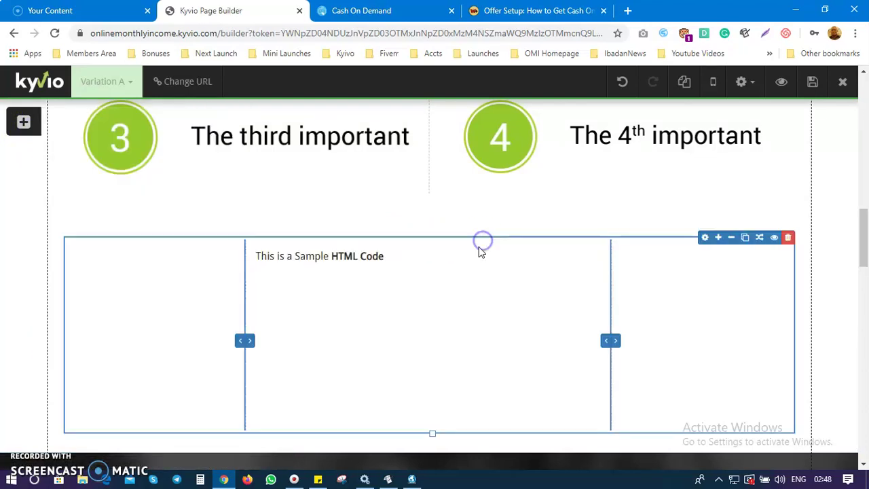
{"action": "left_click", "coordinate": [537, 251]}
{"action": "left_click", "coordinate": [645, 196]}
{"action": "key", "text": "ctrl+a"}
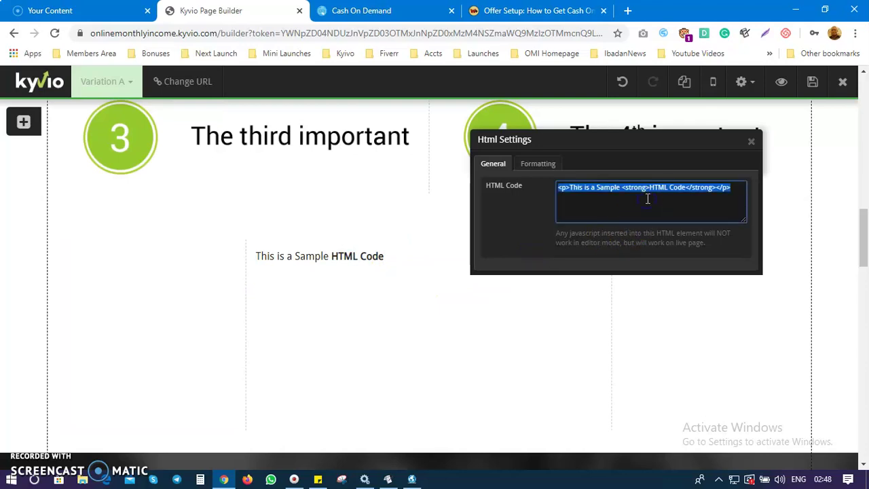
{"action": "key", "text": "ctrl+v"}
{"action": "left_click", "coordinate": [507, 229]}
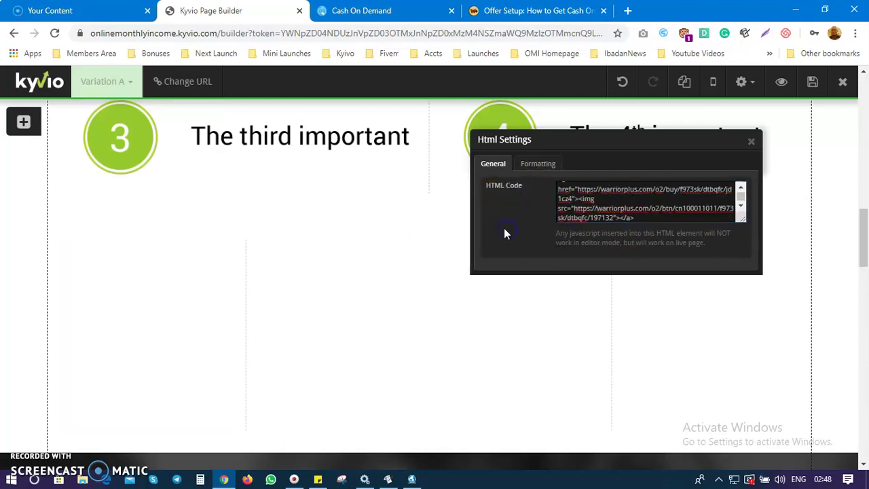
{"action": "left_click", "coordinate": [750, 144]}
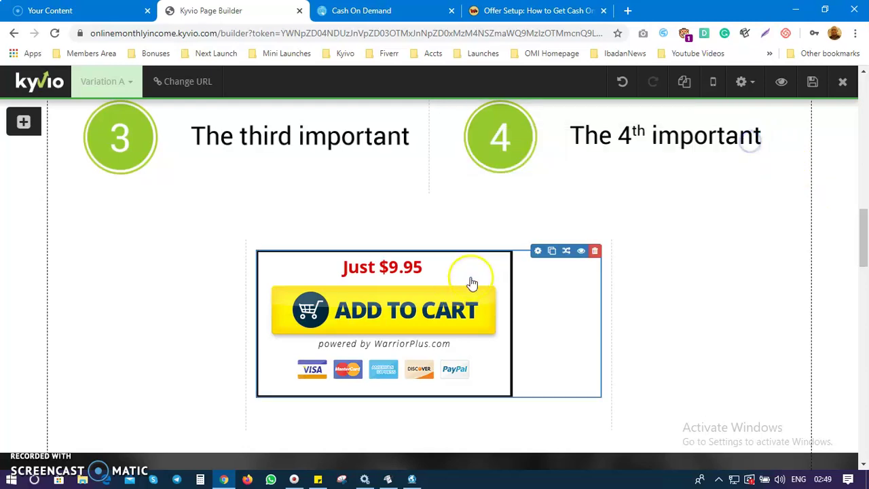
Step: Change the WarriorPlus payment button style to flat and copy its updated code
{"action": "left_click", "coordinate": [537, 11]}
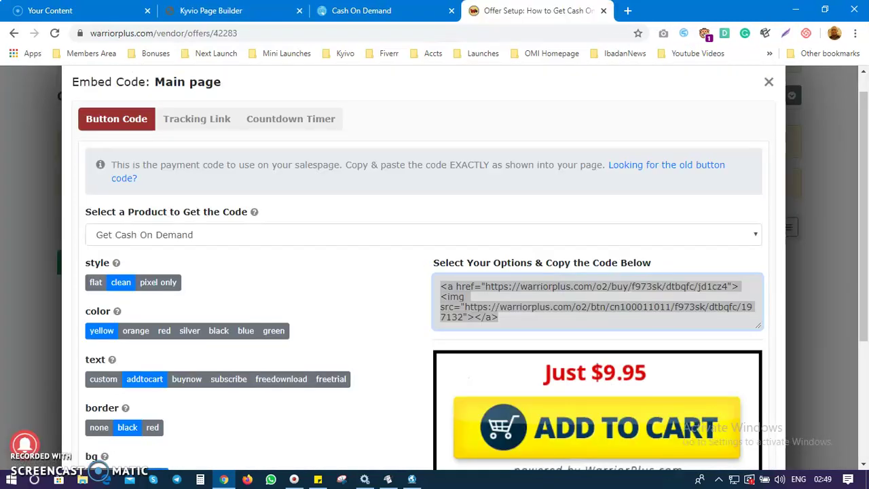
{"action": "left_click", "coordinate": [95, 283]}
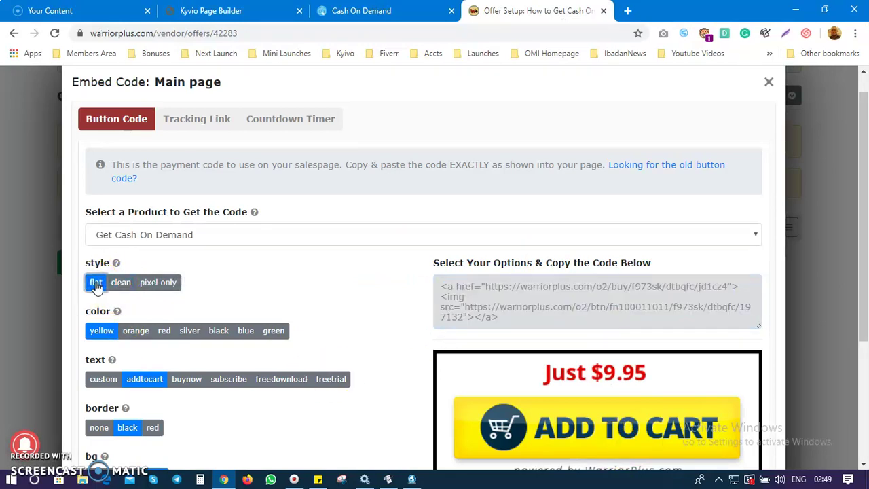
{"action": "left_click", "coordinate": [515, 305]}
{"action": "left_click", "coordinate": [517, 300]}
{"action": "right_click", "coordinate": [521, 306]}
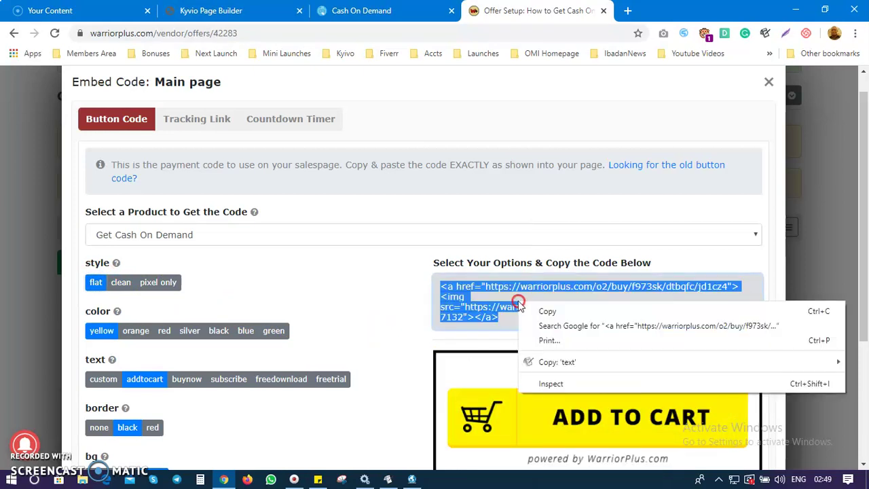
{"action": "left_click", "coordinate": [536, 311]}
Step: In the Kyvio page builder, replace the add-to-cart element's HTML code with the copied flat-style button code
{"action": "left_click", "coordinate": [211, 10]}
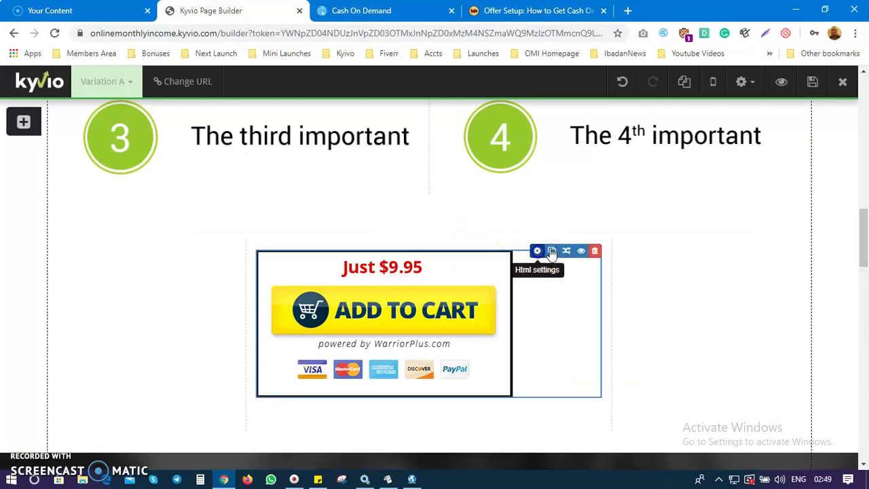
{"action": "left_click", "coordinate": [543, 252]}
{"action": "left_click", "coordinate": [620, 205]}
{"action": "key", "text": "ctrl+a"}
{"action": "key", "text": "ctrl+v"}
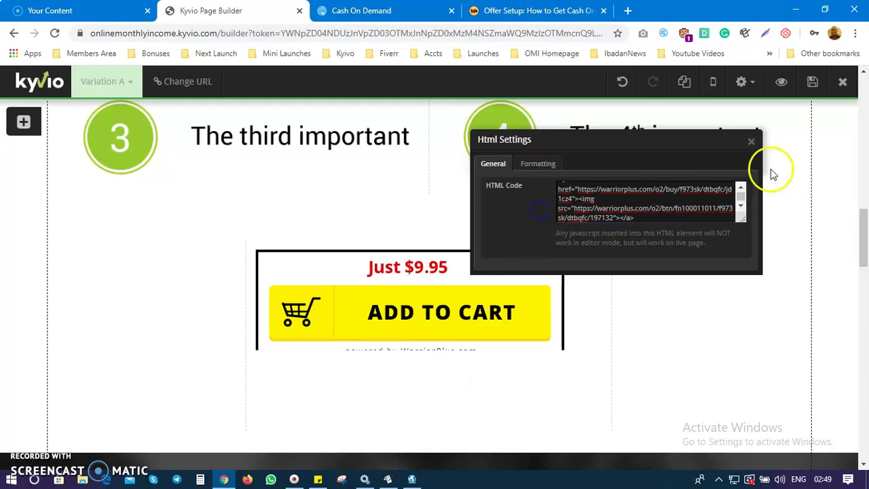
{"action": "left_click", "coordinate": [751, 141]}
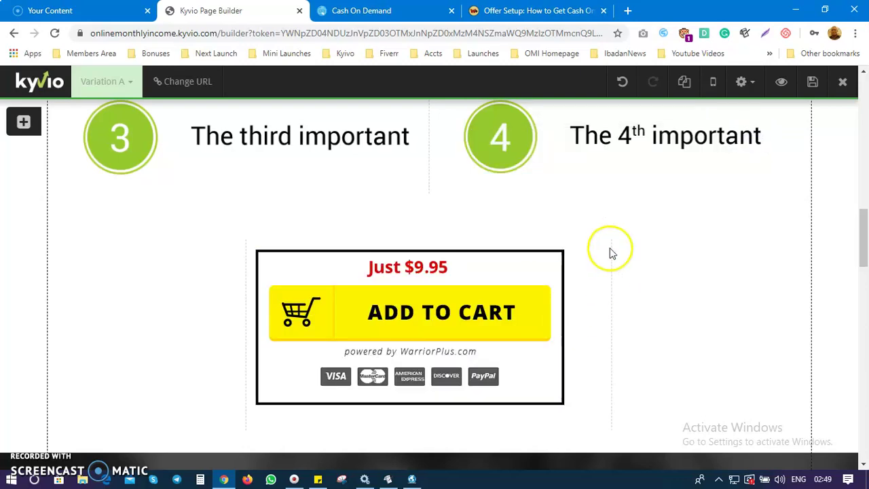
Step: Replace the HTML code of the BUY NOW button above the green Get More Traffic section with the copied flat-style code
{"action": "scroll", "coordinate": [626, 316], "scroll_direction": "up", "scroll_amount": 10}
{"action": "scroll", "coordinate": [626, 319], "scroll_direction": "down", "scroll_amount": 20}
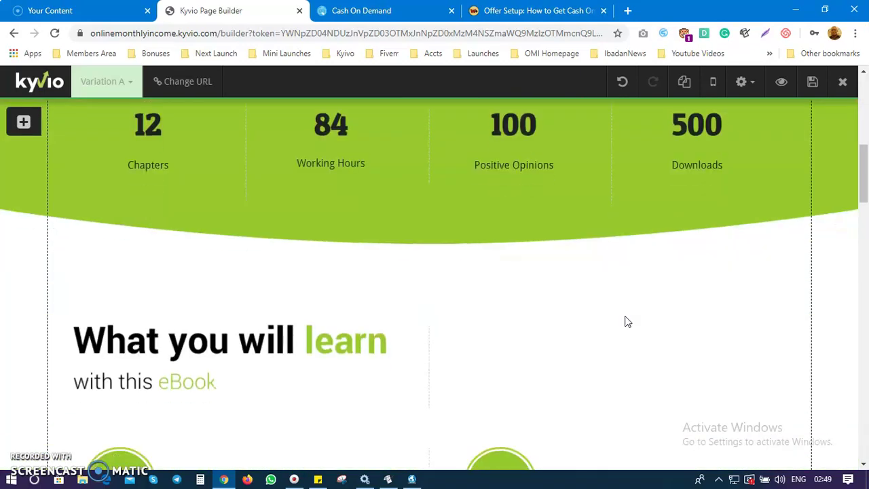
{"action": "scroll", "coordinate": [625, 322], "scroll_direction": "down", "scroll_amount": 2}
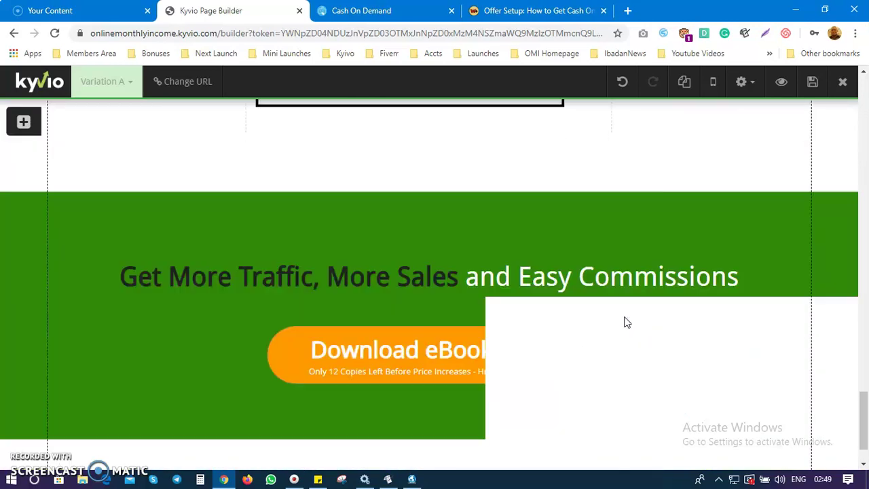
{"action": "left_click", "coordinate": [537, 208]}
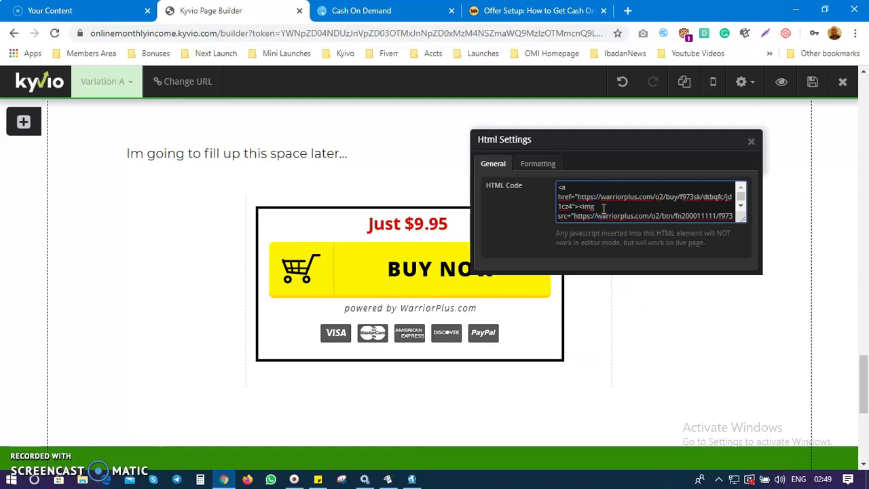
{"action": "key", "text": "ctrl+a"}
{"action": "key", "text": "ctrl+v"}
{"action": "left_click", "coordinate": [588, 228]}
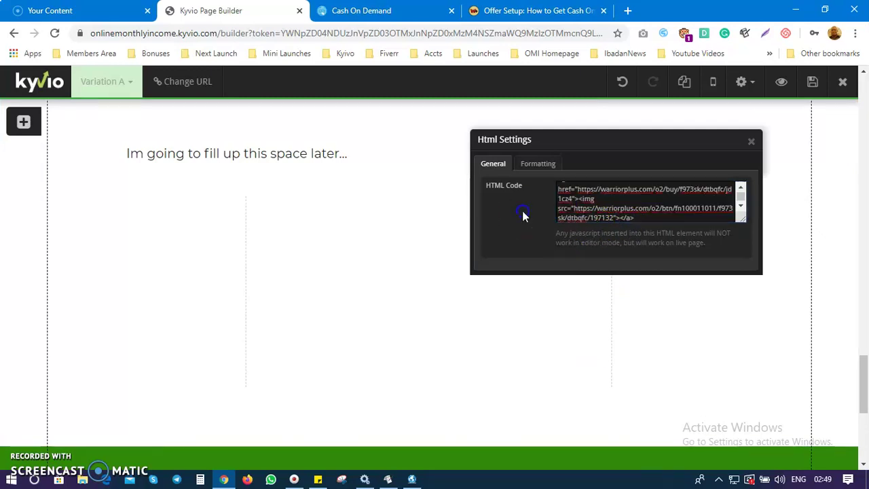
Step: Close the HTML settings and copy the link address of the add-to-cart payment button above the green Get More Traffic section
{"action": "left_click", "coordinate": [752, 146]}
{"action": "scroll", "coordinate": [704, 281], "scroll_direction": "down", "scroll_amount": 5}
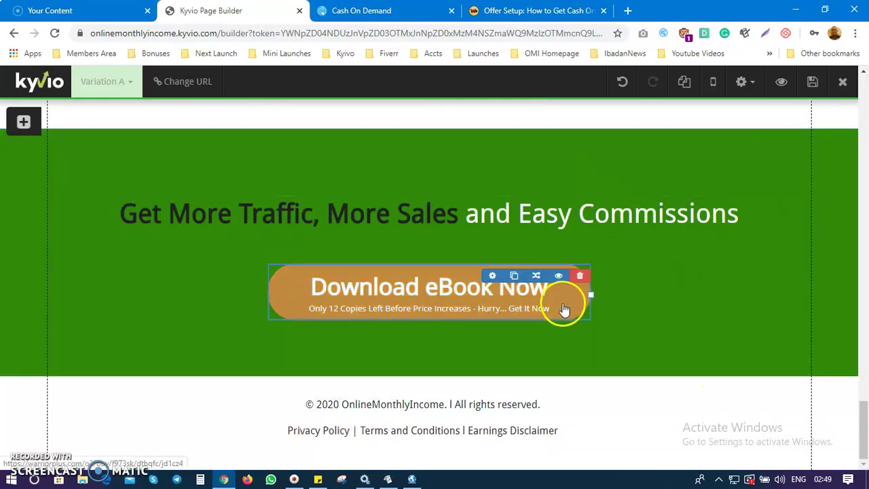
{"action": "scroll", "coordinate": [653, 288], "scroll_direction": "up", "scroll_amount": 6}
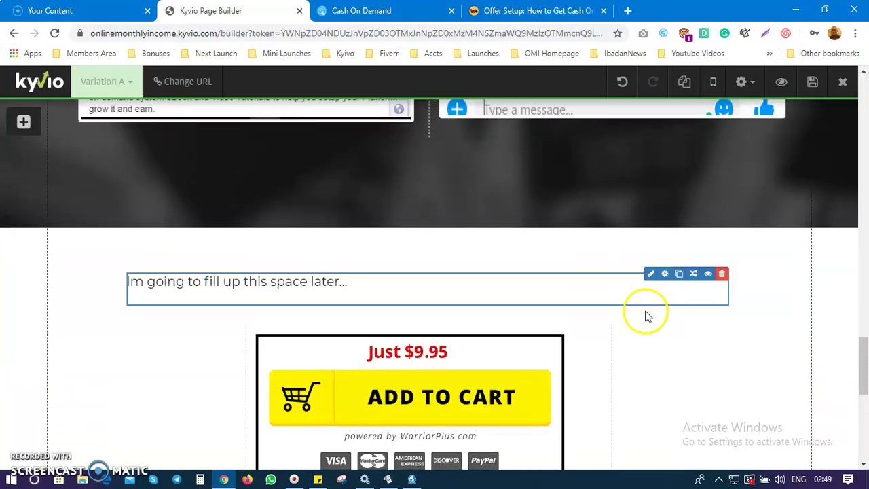
{"action": "scroll", "coordinate": [643, 315], "scroll_direction": "up", "scroll_amount": 2}
{"action": "scroll", "coordinate": [642, 312], "scroll_direction": "down", "scroll_amount": 3}
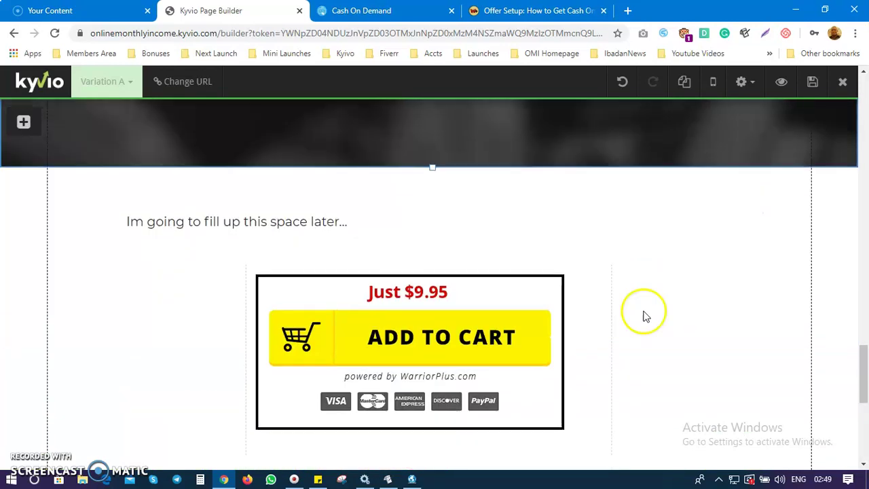
{"action": "right_click", "coordinate": [461, 322]}
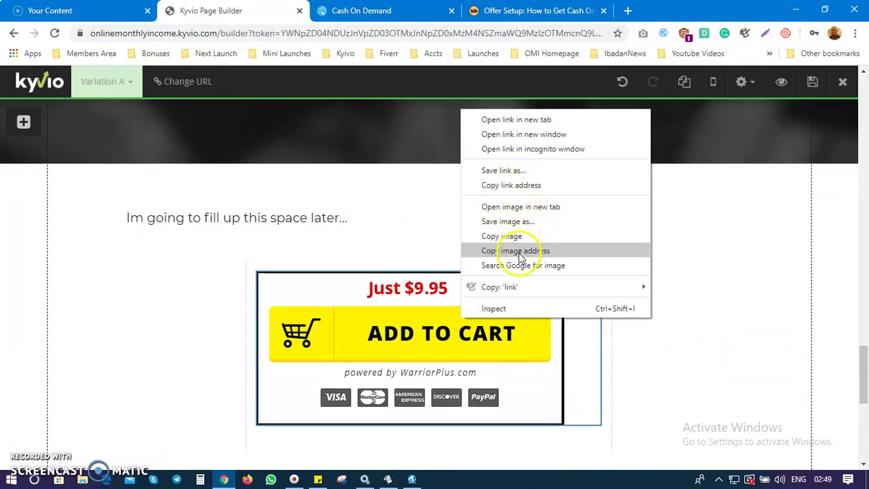
{"action": "left_click", "coordinate": [526, 186]}
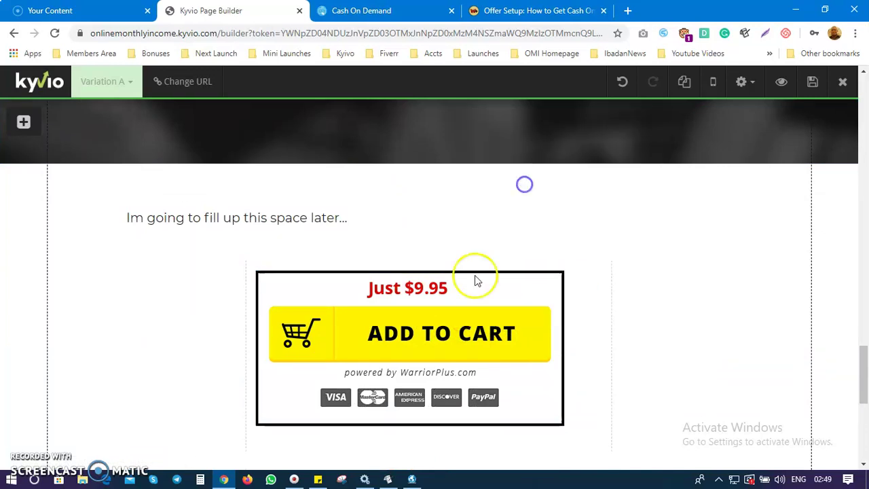
{"action": "scroll", "coordinate": [418, 364], "scroll_direction": "up", "scroll_amount": 5}
{"action": "scroll", "coordinate": [422, 359], "scroll_direction": "up", "scroll_amount": 15}
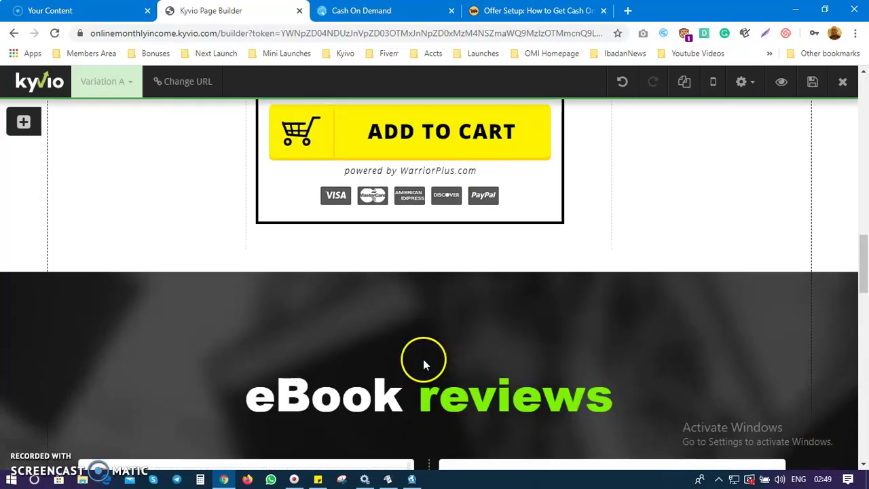
{"action": "scroll", "coordinate": [424, 353], "scroll_direction": "up", "scroll_amount": 4}
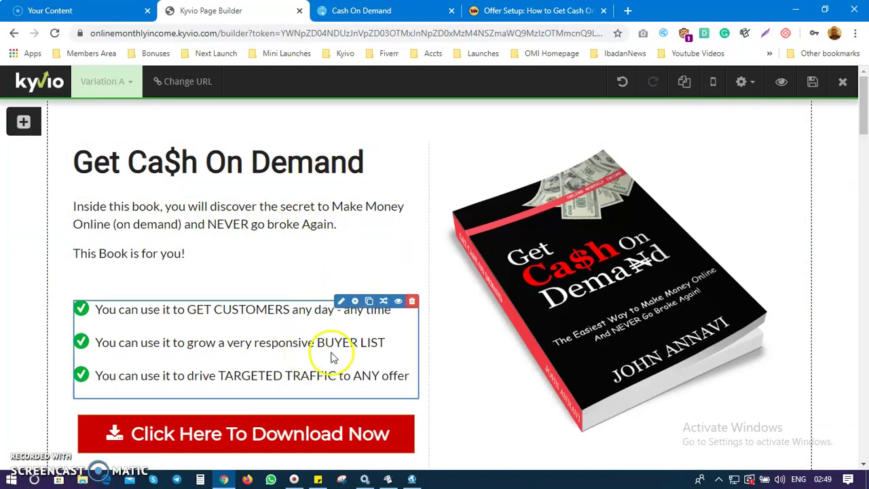
{"action": "scroll", "coordinate": [306, 329], "scroll_direction": "down", "scroll_amount": 3}
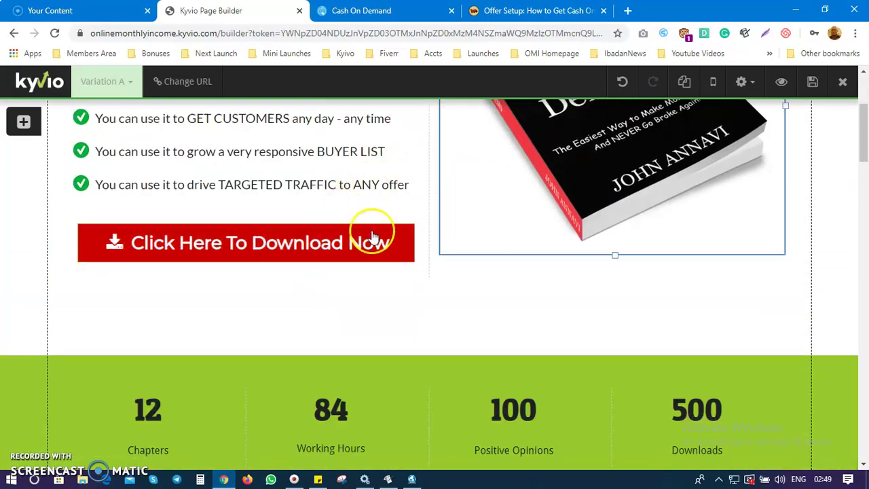
{"action": "left_click", "coordinate": [315, 232]}
{"action": "left_click", "coordinate": [683, 165]}
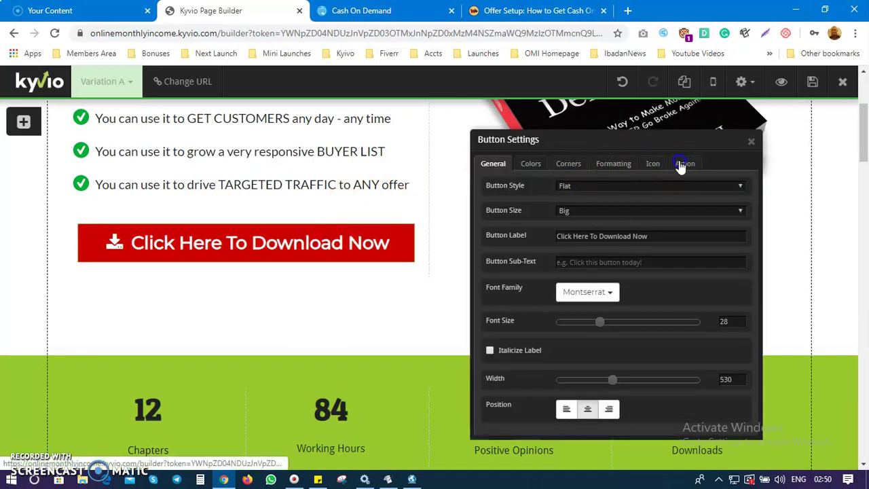
{"action": "left_click", "coordinate": [646, 209]}
{"action": "triple_click", "coordinate": [646, 210]}
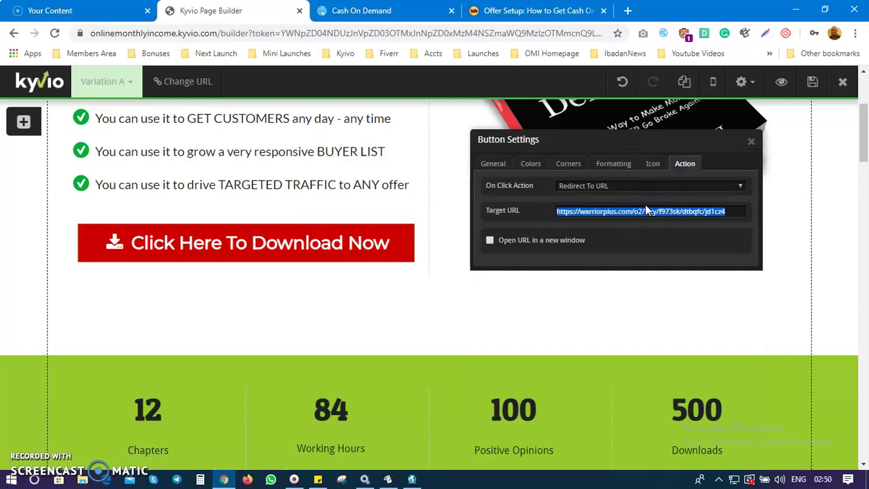
{"action": "triple_click", "coordinate": [644, 210]}
{"action": "triple_click", "coordinate": [645, 210]}
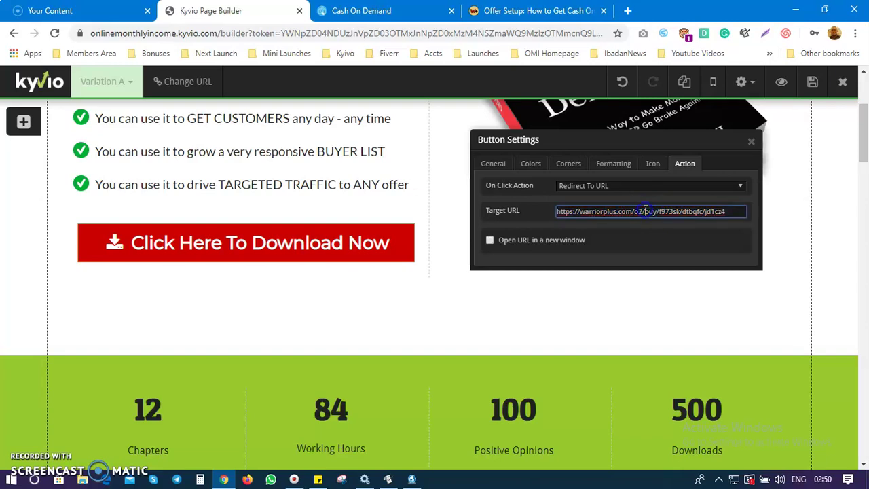
{"action": "key", "text": "End"}
{"action": "left_click", "coordinate": [750, 141]}
{"action": "left_click_drag", "start_coordinate": [863, 154], "coordinate": [760, 388]}
{"action": "left_click", "coordinate": [467, 275]}
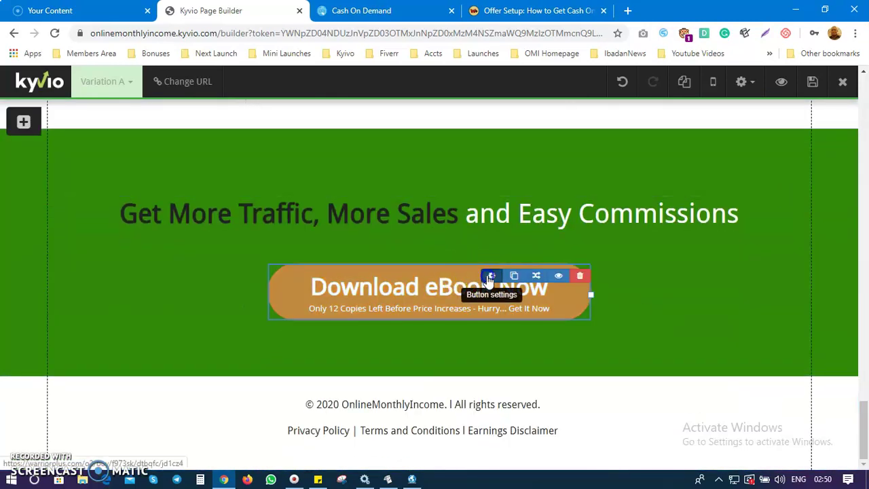
{"action": "left_click", "coordinate": [488, 274]}
{"action": "left_click", "coordinate": [684, 165]}
{"action": "left_click", "coordinate": [646, 210]}
{"action": "key", "text": "ctrl+a"}
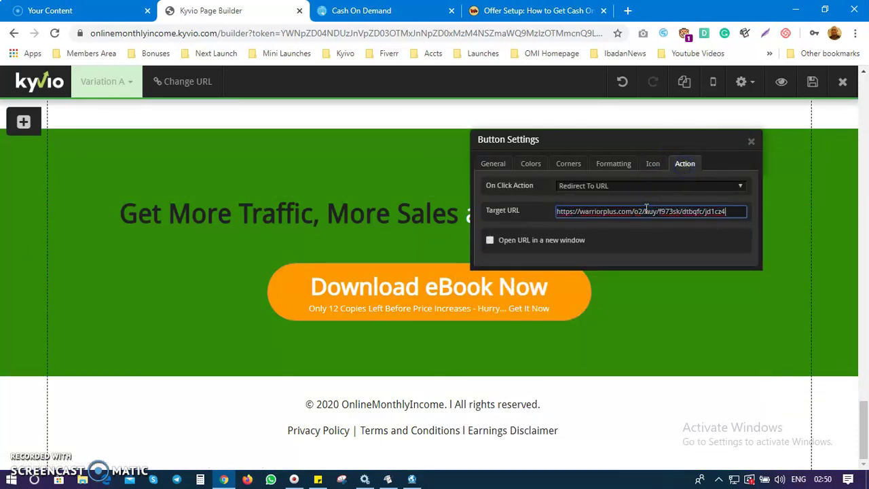
{"action": "left_click", "coordinate": [751, 142]}
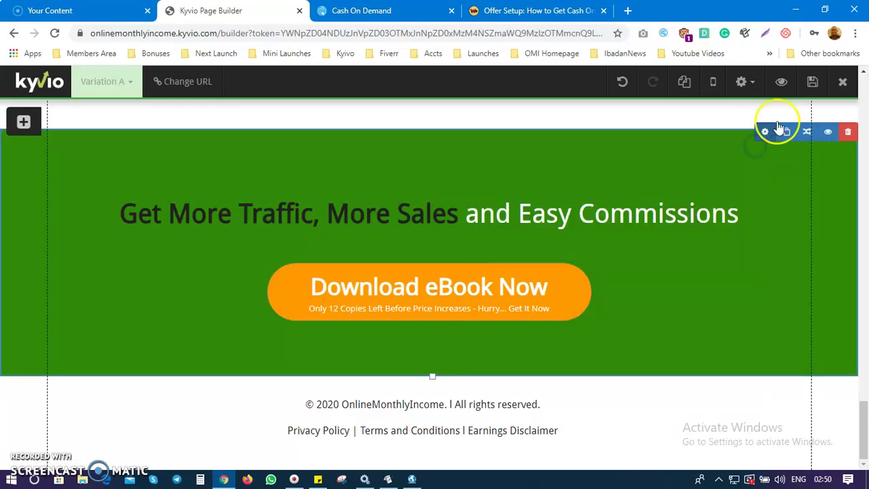
{"action": "left_click", "coordinate": [813, 84]}
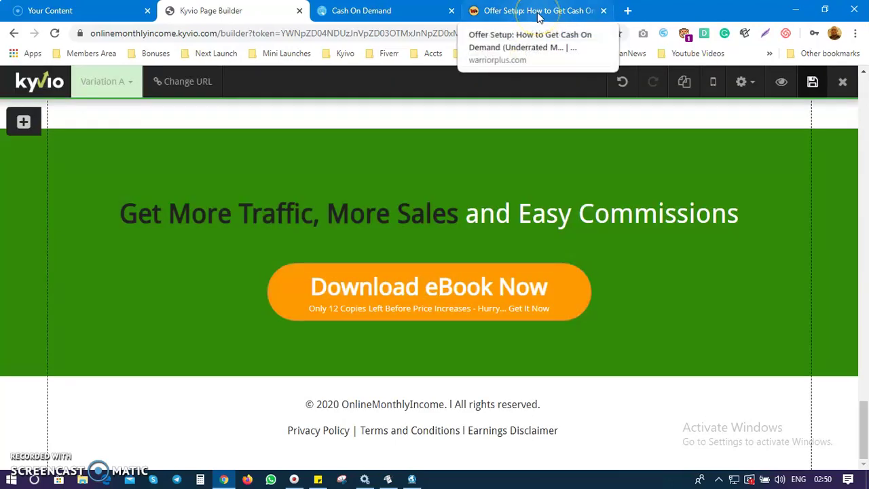
Step: Switch to the WarriorPlus offer setup, review the Main page's tracking link and countdown timer embed options, and close the embed code dialog
{"action": "left_click", "coordinate": [536, 11]}
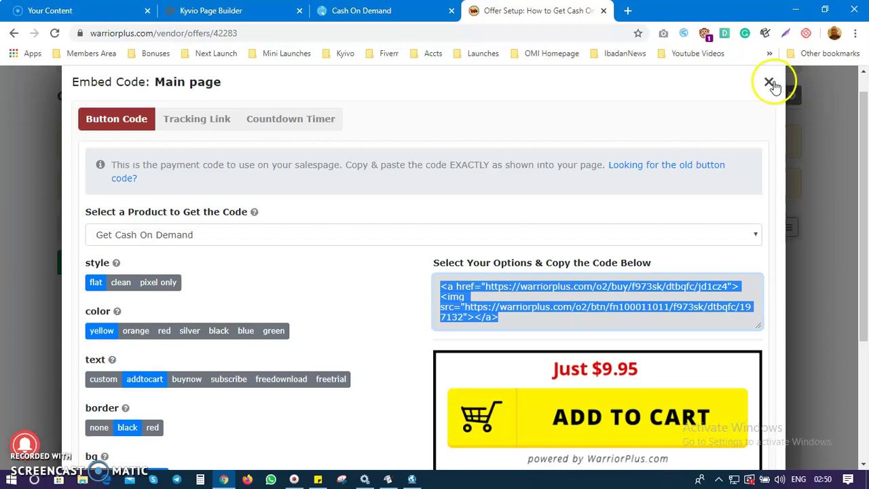
{"action": "left_click", "coordinate": [216, 122]}
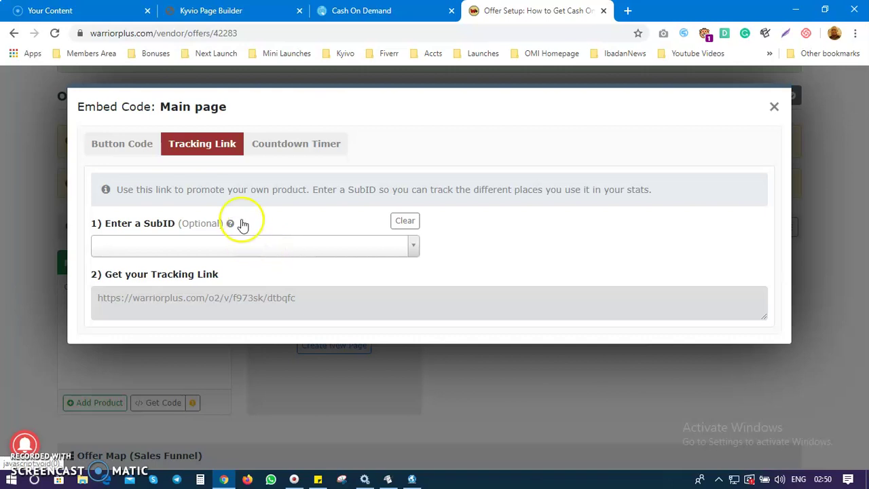
{"action": "left_click", "coordinate": [272, 148]}
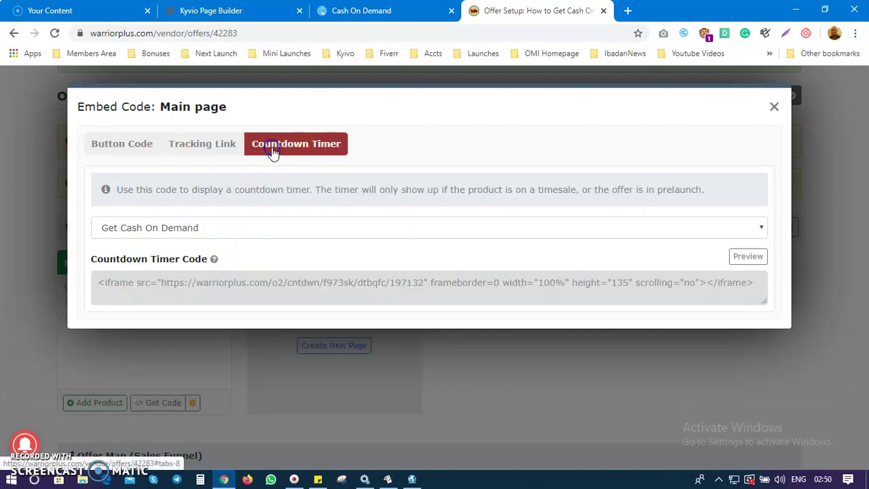
{"action": "left_click", "coordinate": [166, 145]}
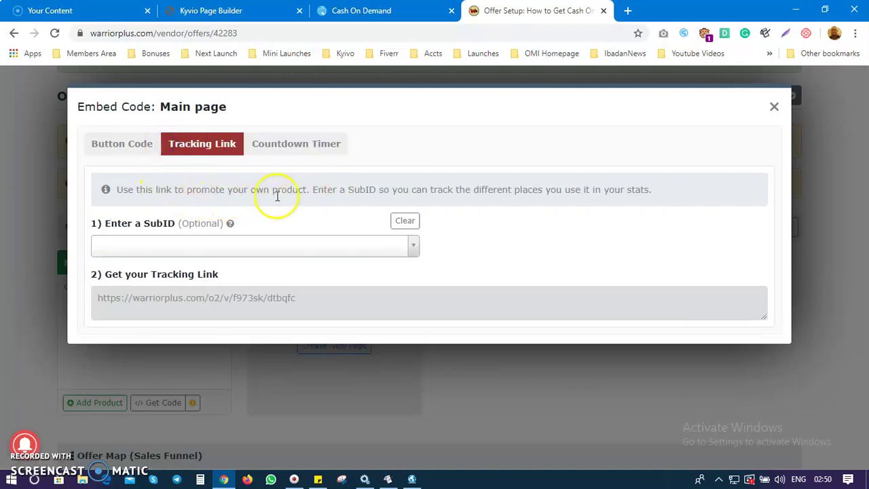
{"action": "left_click", "coordinate": [356, 253]}
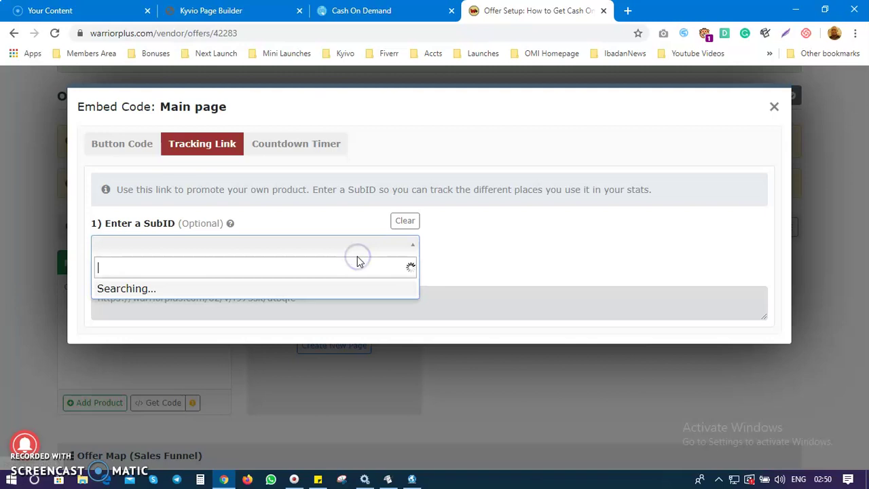
{"action": "left_click", "coordinate": [465, 251]}
{"action": "left_click", "coordinate": [320, 141]}
{"action": "left_click", "coordinate": [147, 144]}
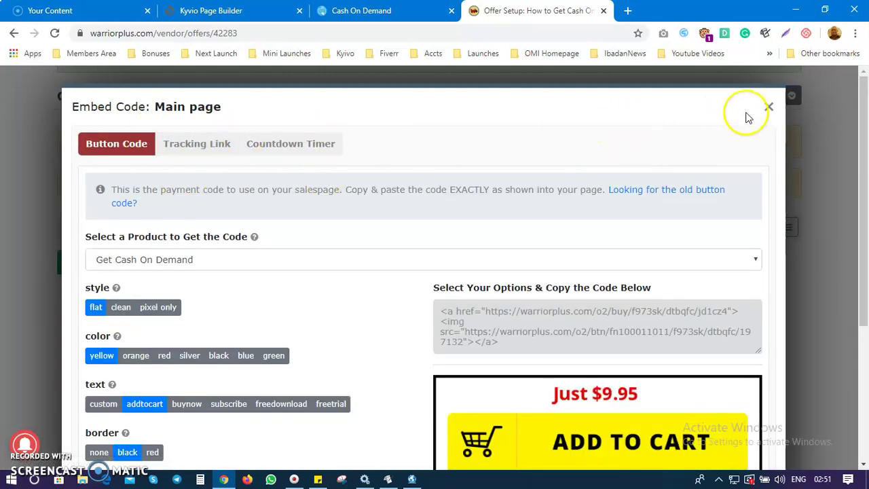
{"action": "left_click", "coordinate": [766, 111]}
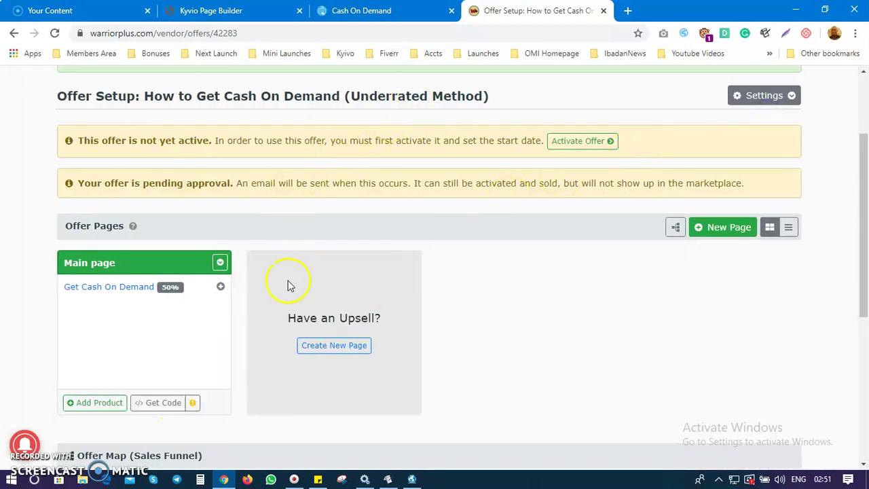
Step: Verify the sales page URL and buy button link on the offer's Main page
{"action": "left_click", "coordinate": [195, 403]}
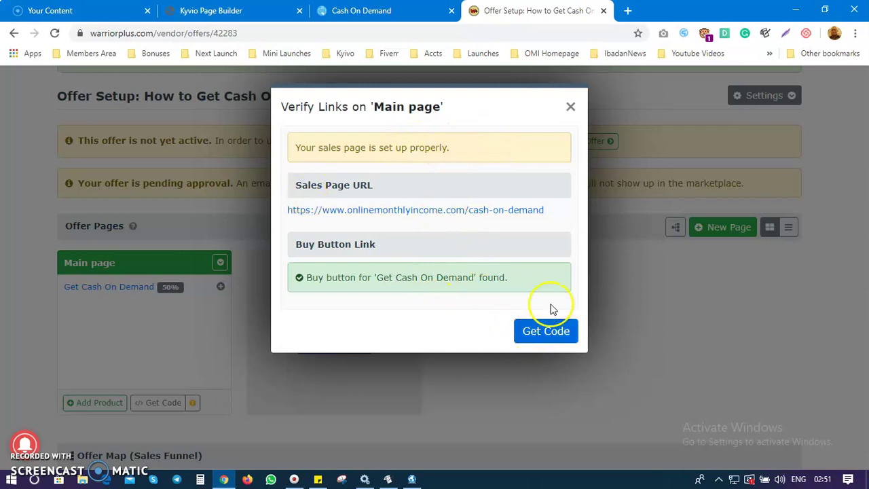
{"action": "left_click", "coordinate": [571, 107]}
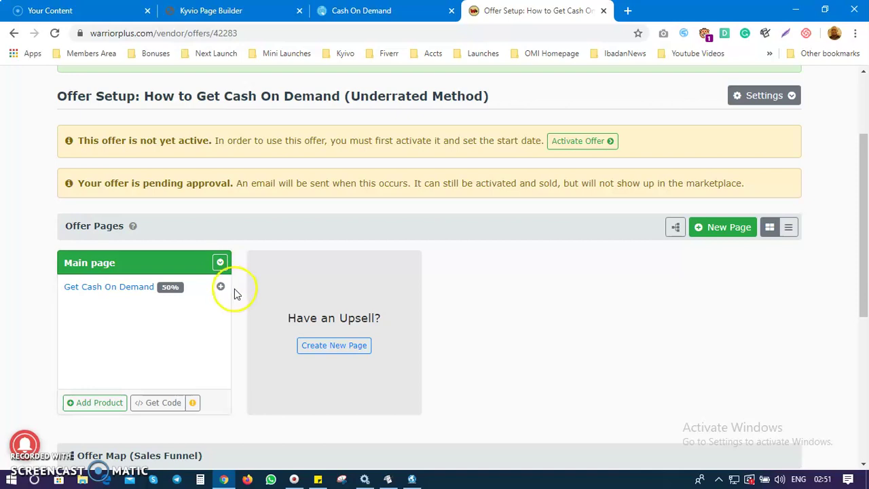
Step: Review the offer's activation and approval notices and its Offer Pages section
{"action": "scroll", "coordinate": [238, 304], "scroll_direction": "down", "scroll_amount": 3}
{"action": "scroll", "coordinate": [238, 305], "scroll_direction": "up", "scroll_amount": 3}
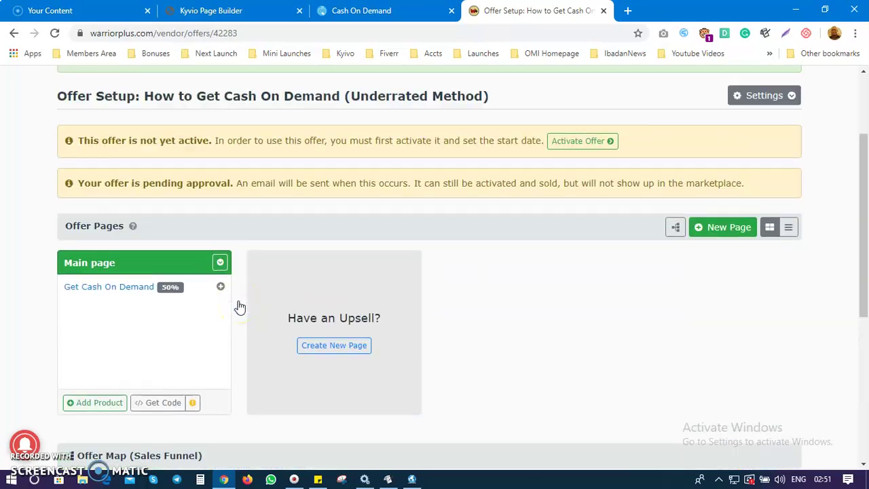
{"action": "scroll", "coordinate": [238, 305], "scroll_direction": "up", "scroll_amount": 2}
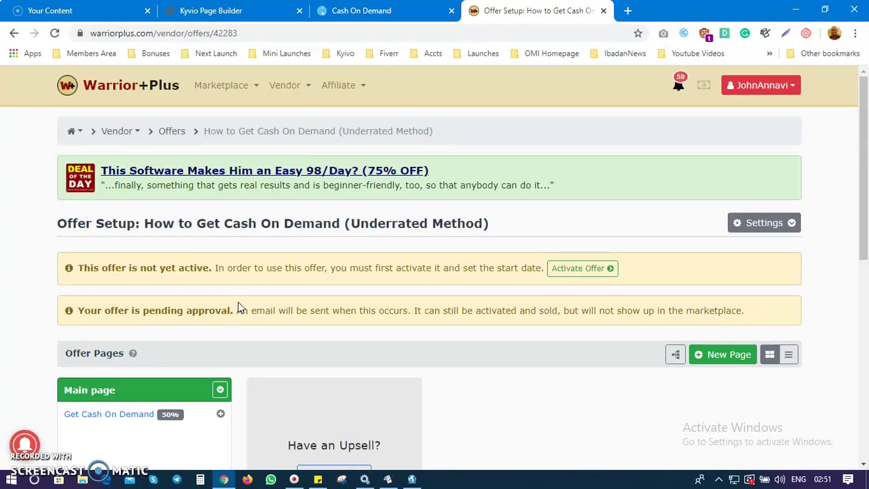
{"action": "scroll", "coordinate": [209, 360], "scroll_direction": "down", "scroll_amount": 2}
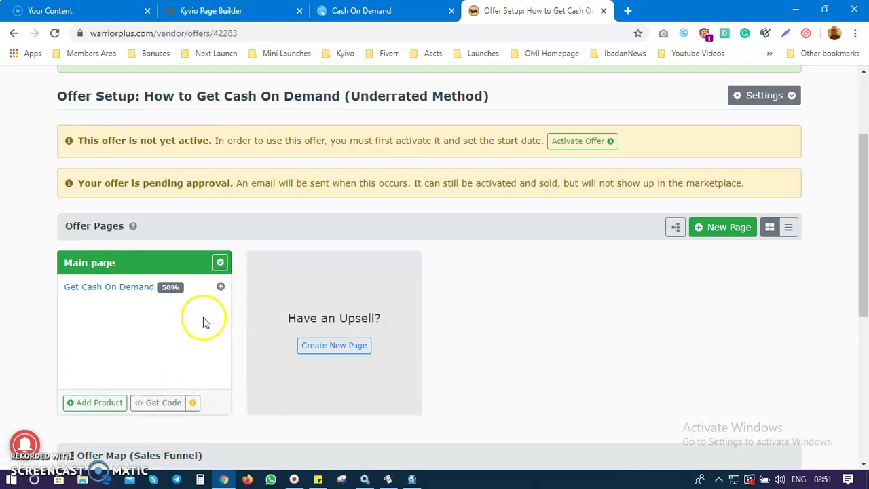
{"action": "scroll", "coordinate": [204, 320], "scroll_direction": "up", "scroll_amount": 2}
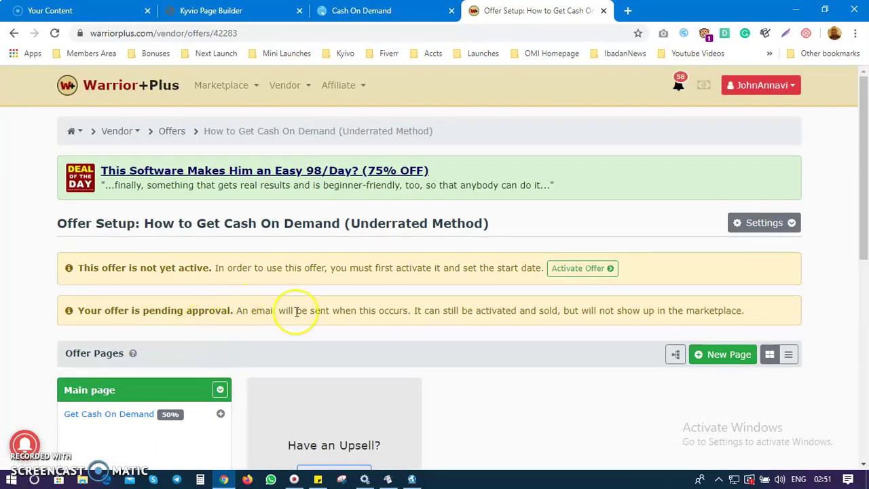
{"action": "scroll", "coordinate": [297, 310], "scroll_direction": "down", "scroll_amount": 1}
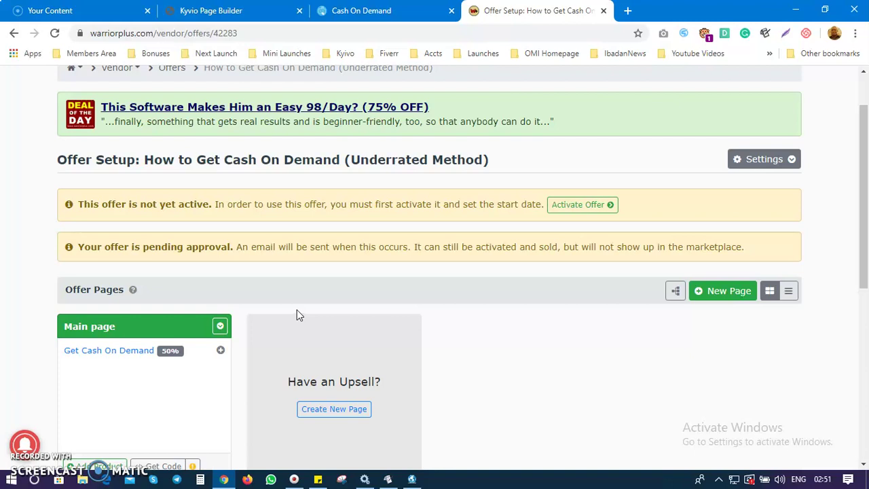
{"action": "scroll", "coordinate": [297, 309], "scroll_direction": "down", "scroll_amount": 1}
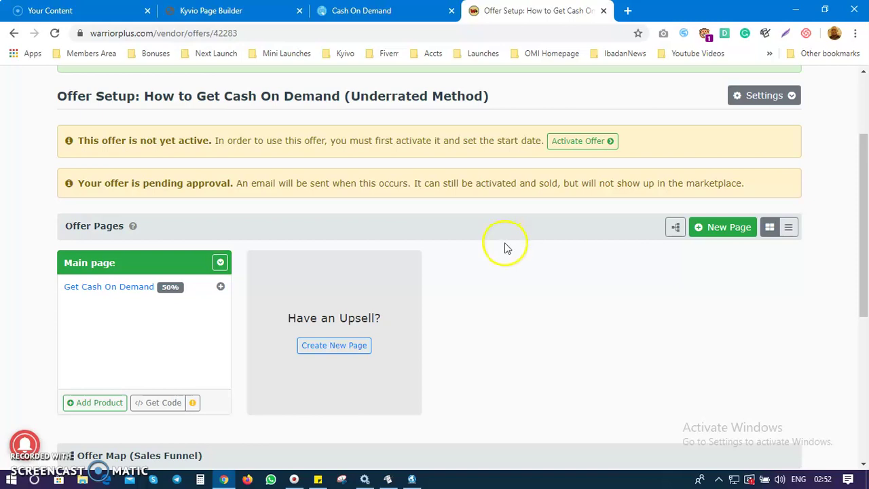
{"action": "scroll", "coordinate": [504, 246], "scroll_direction": "up", "scroll_amount": 2}
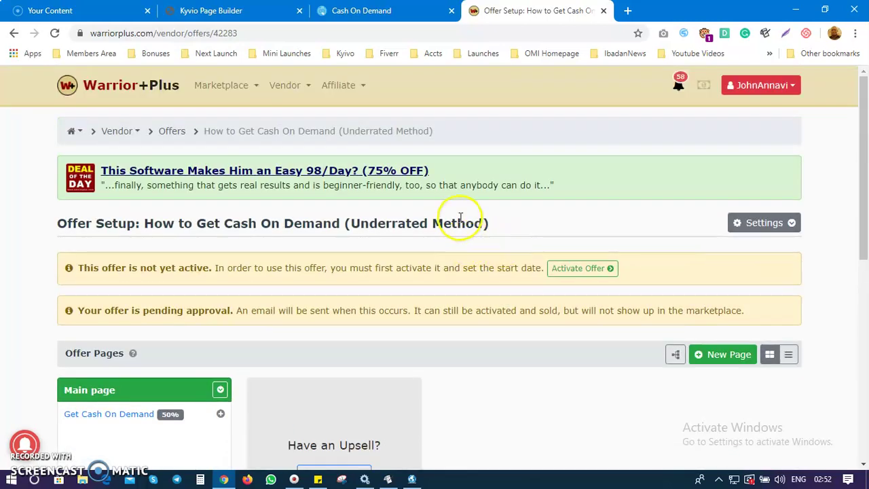